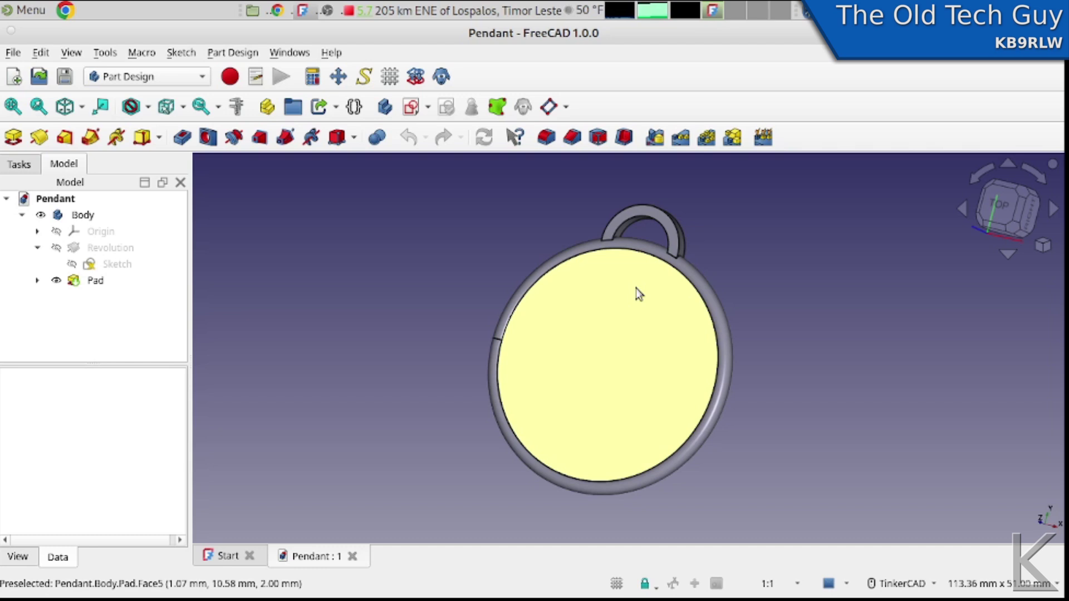
Step: Switch to Chrome showing the SVG Repo butterfly vector page
key("alt+Tab")
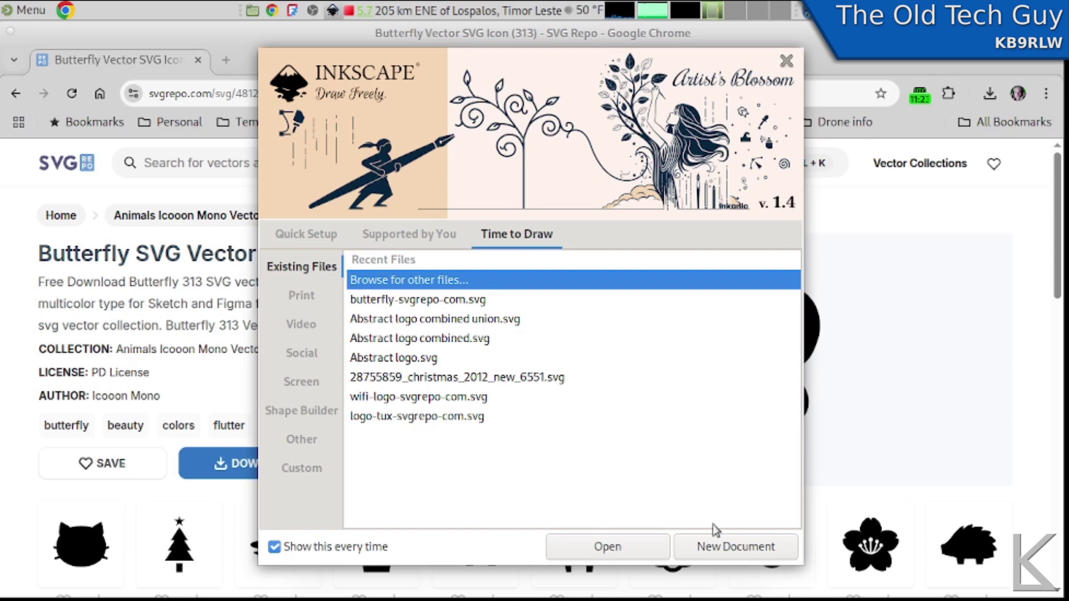
Step: Start a new blank Inkscape document, keeping millimetres as the unit
left_click(722, 545)
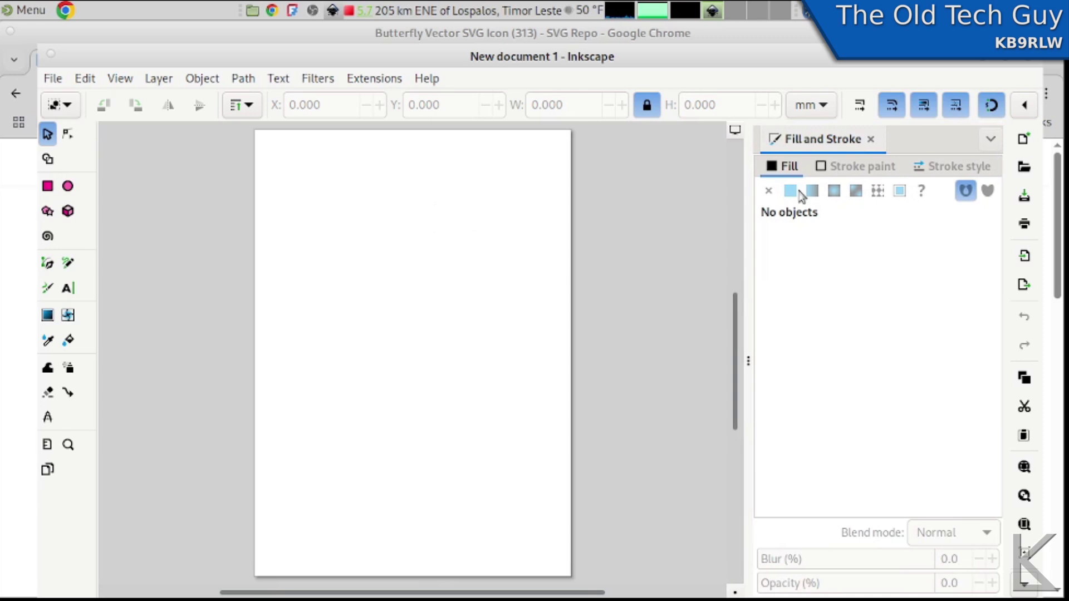
left_click(825, 106)
left_click(827, 109)
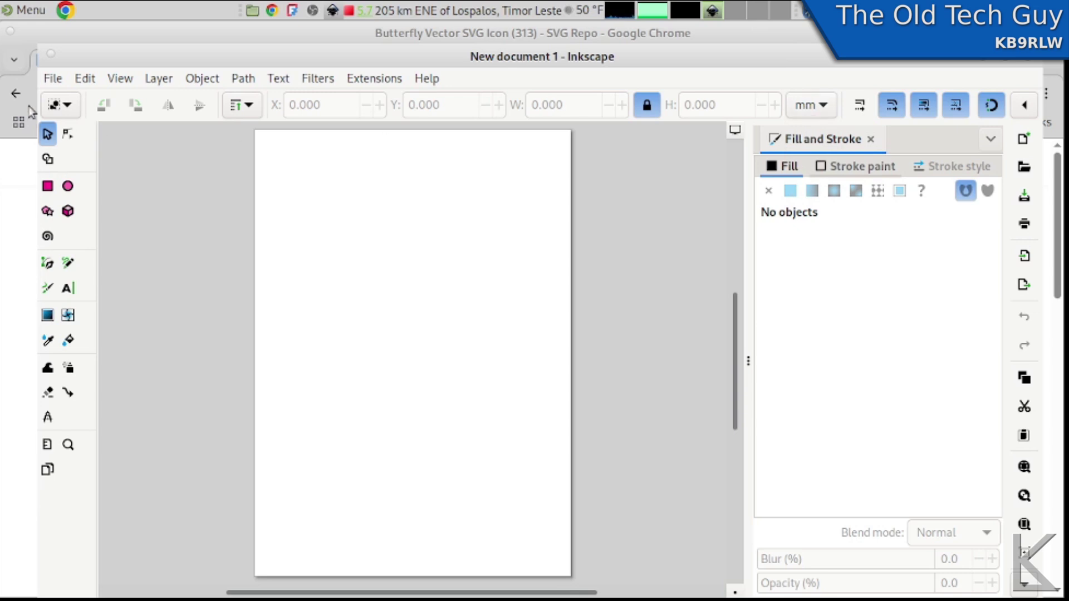
Step: Open butterfly-svgrepo-com.svg so the butterfly drawing appears on the canvas
left_click(52, 81)
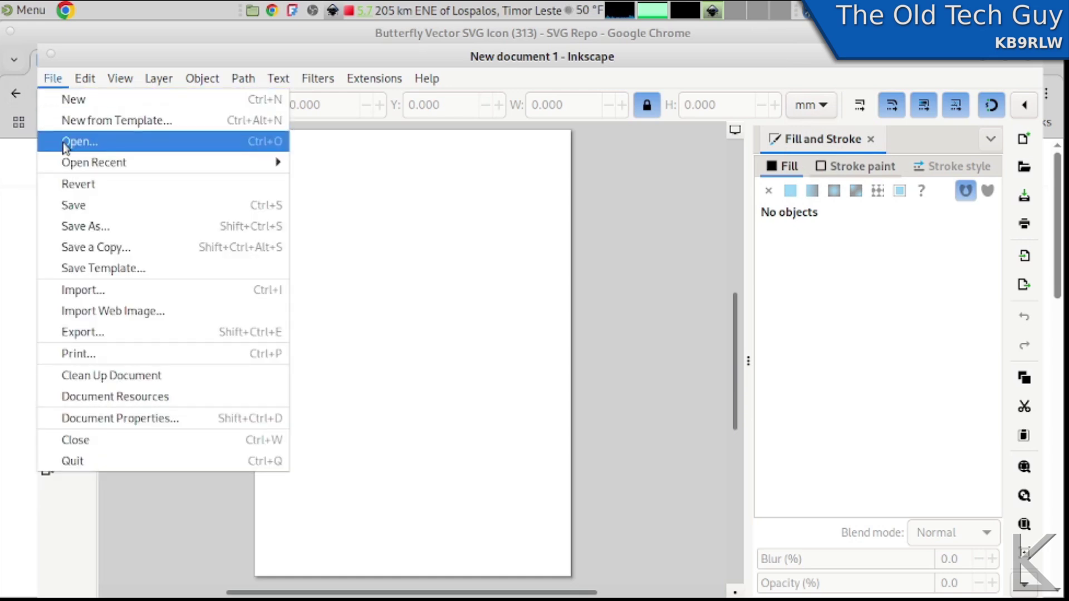
left_click(102, 146)
left_click(303, 149)
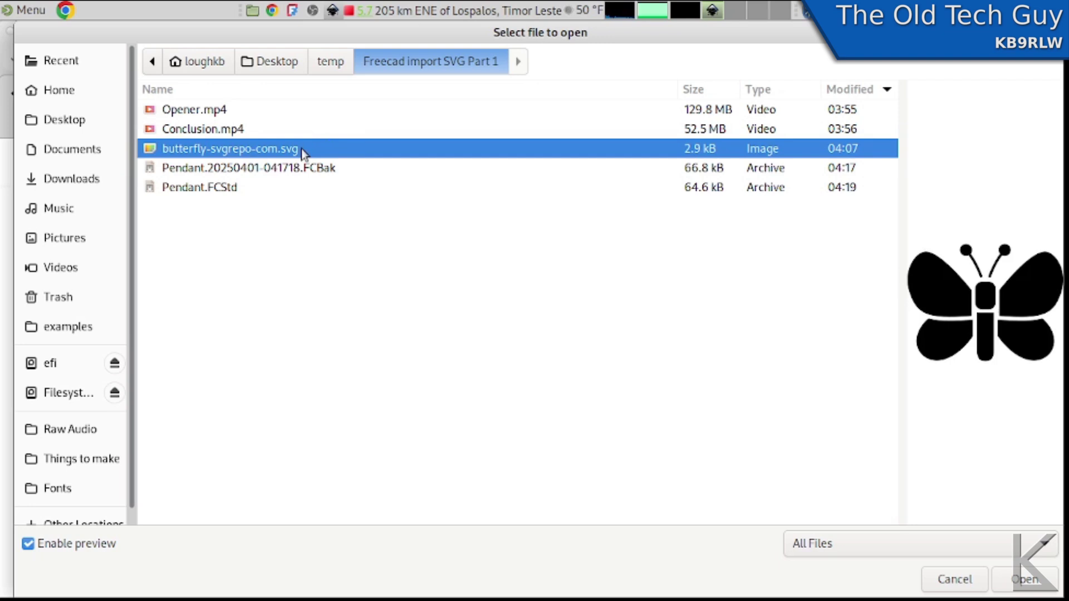
left_click(1026, 583)
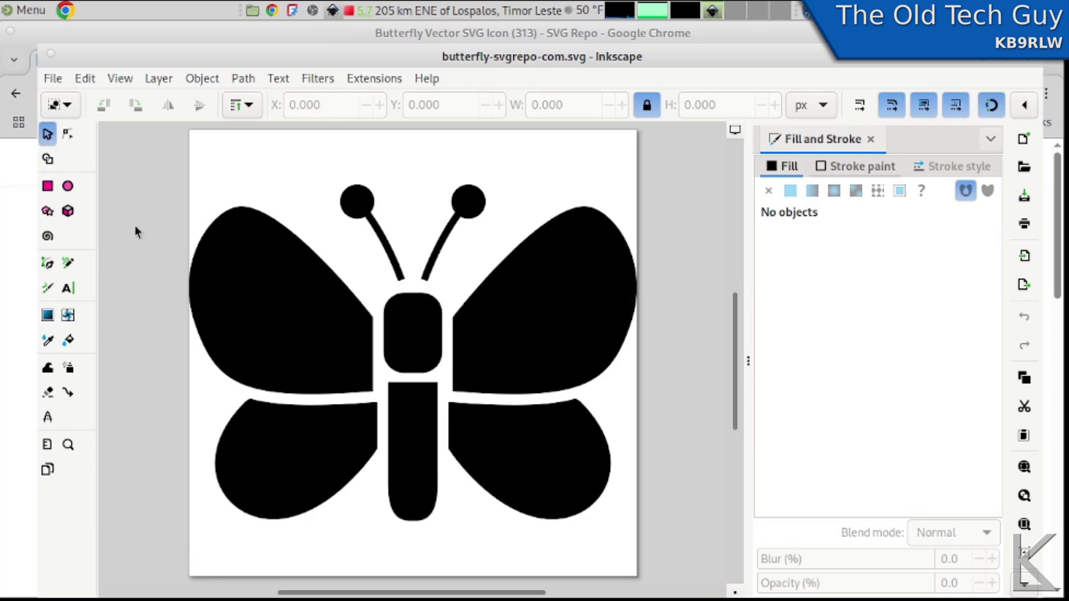
Step: Select the butterfly, switch units to mm, and scale it to 93.275 × 70.185 mm
left_click_drag(146, 180, 673, 551)
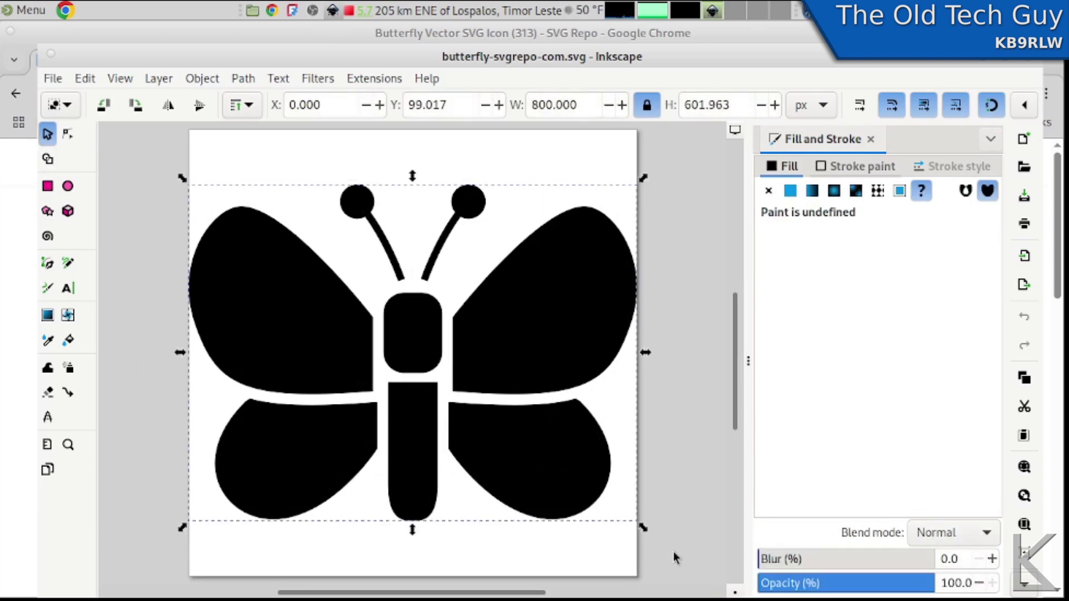
left_click(826, 108)
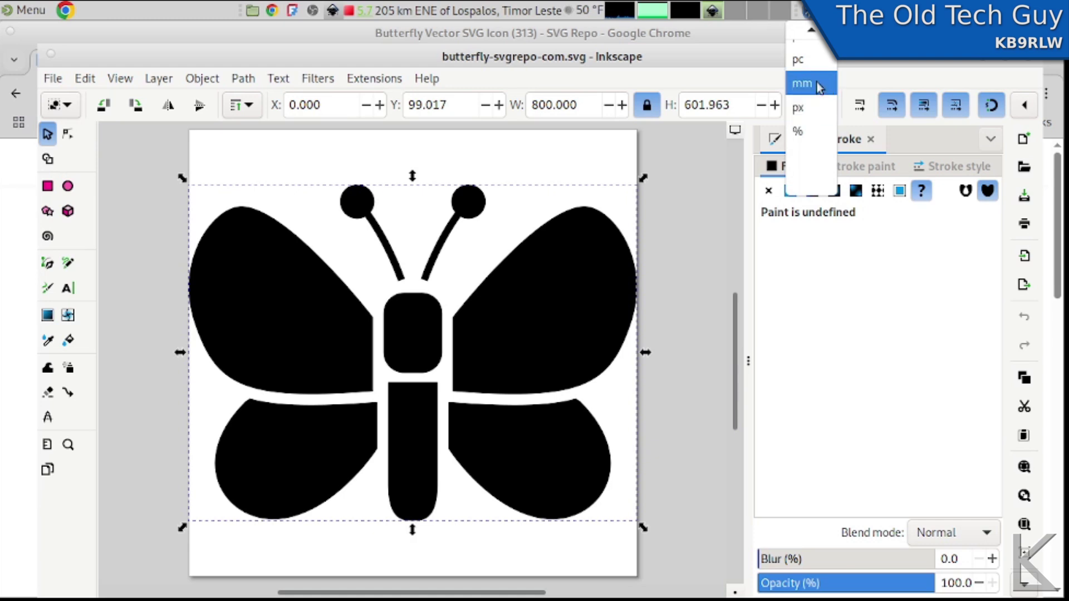
left_click(816, 84)
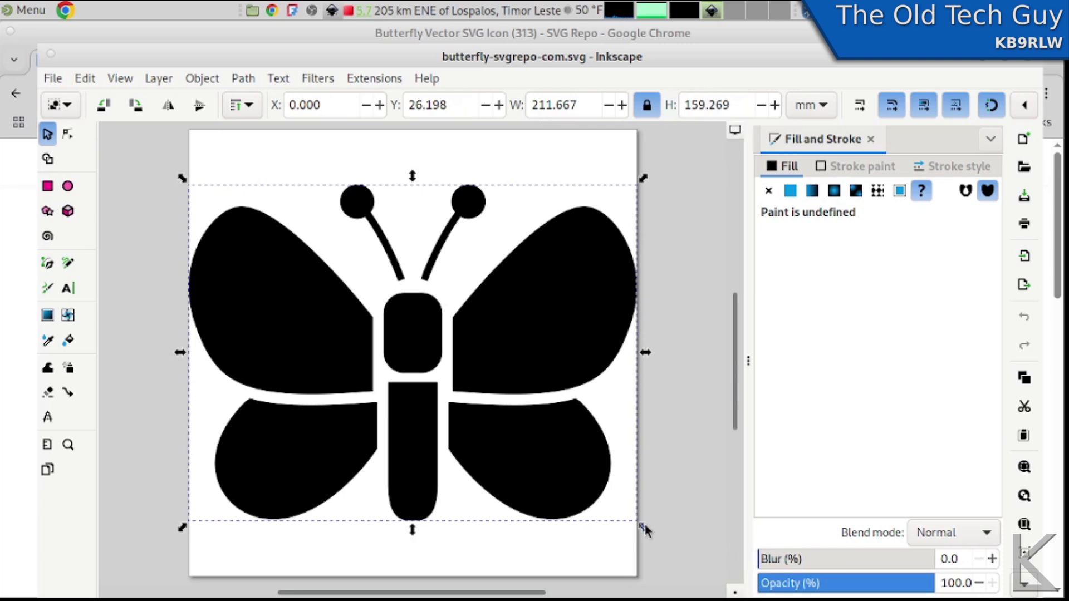
left_click_drag(644, 524, 449, 337)
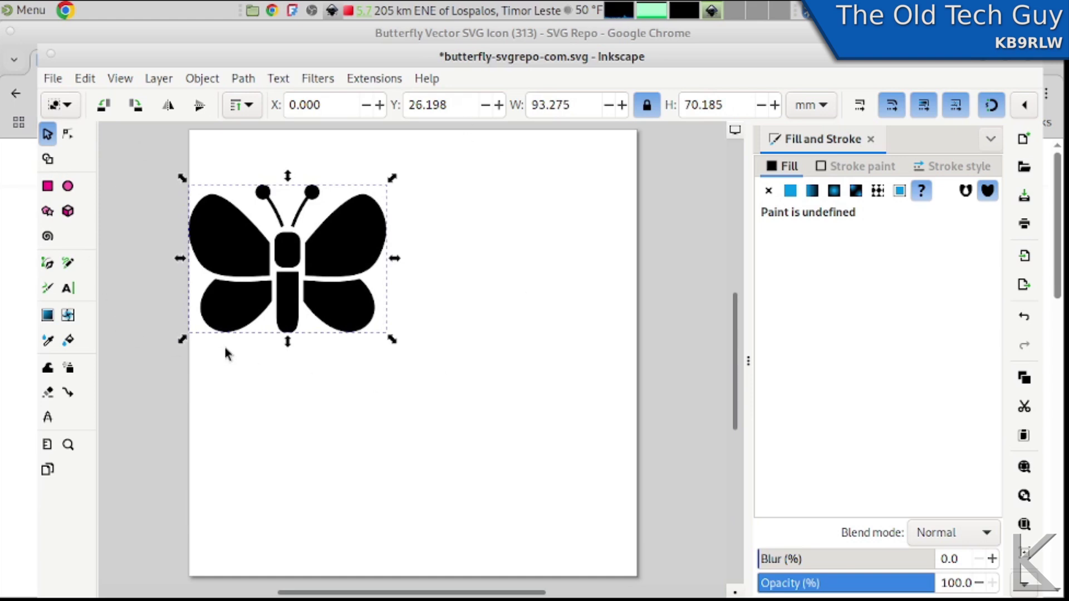
left_click(518, 369)
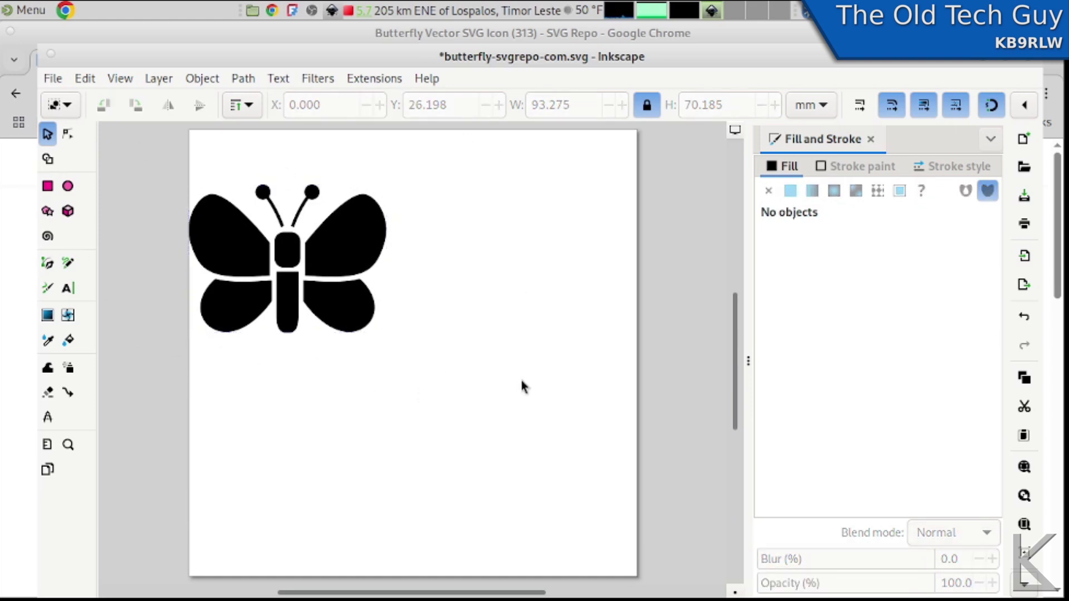
Step: Draw a circle below-right of the butterfly with no fill and a black outline
left_click(67, 187)
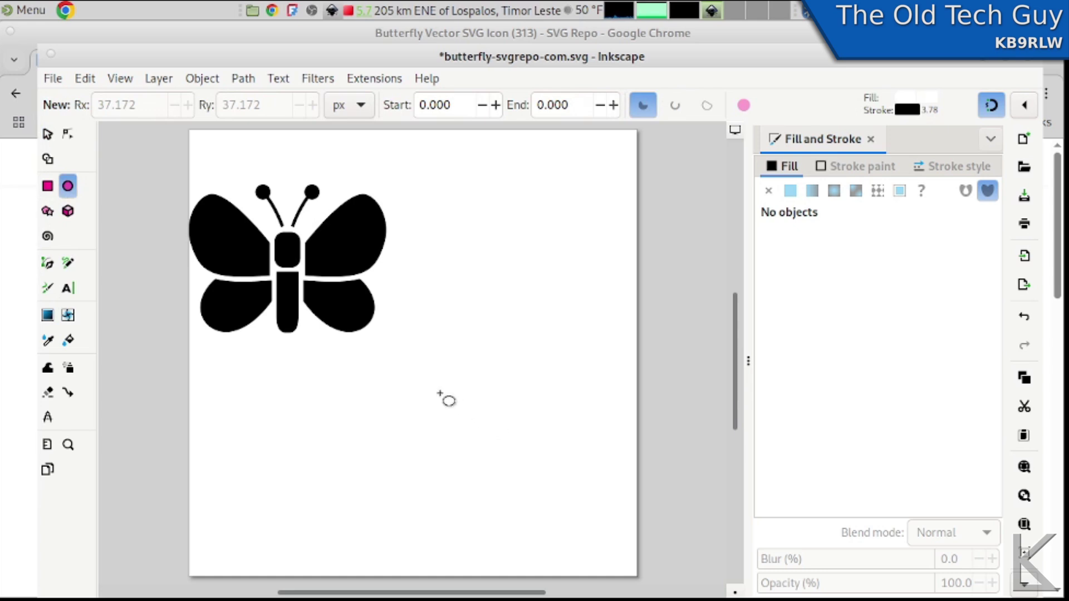
mouse_move(440, 393)
left_mouse_down("ctrl")
mouse_move(479, 436)
mouse_move(647, 557)
left_mouse_up("ctrl")
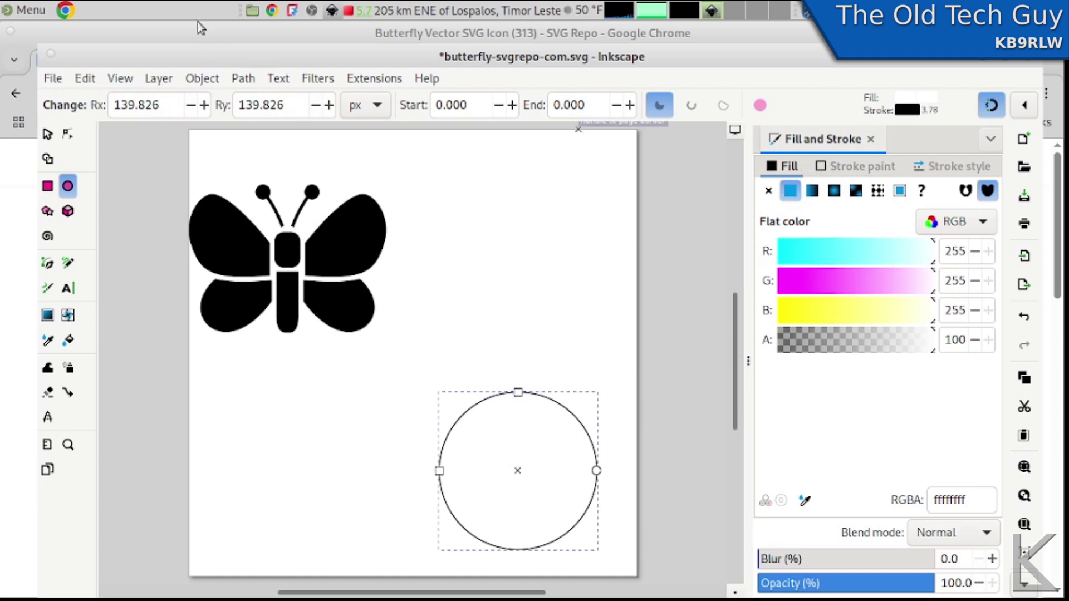
left_click(210, 77)
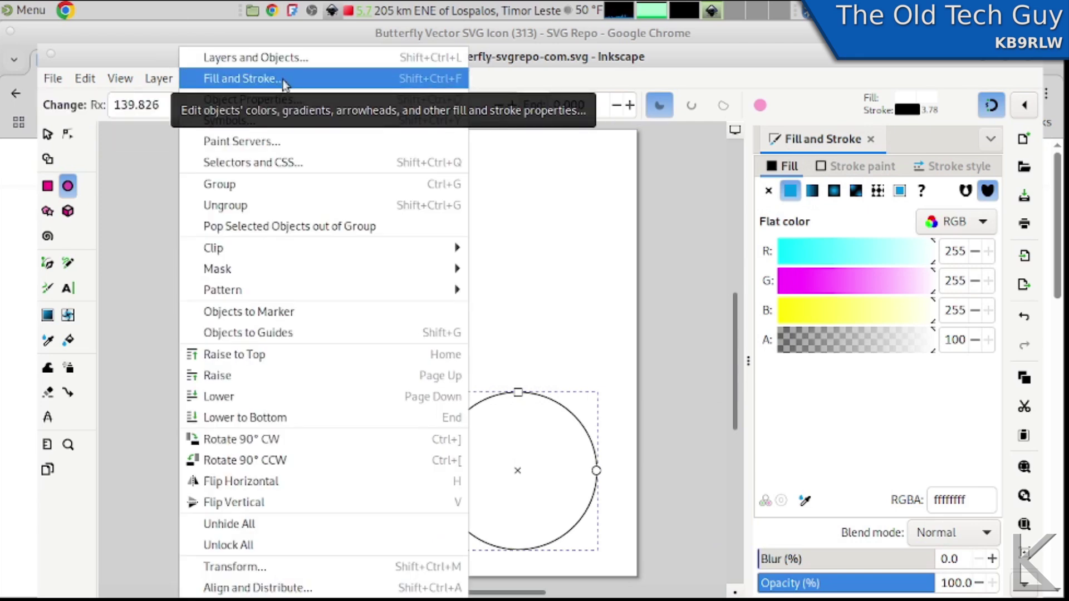
left_click(665, 67)
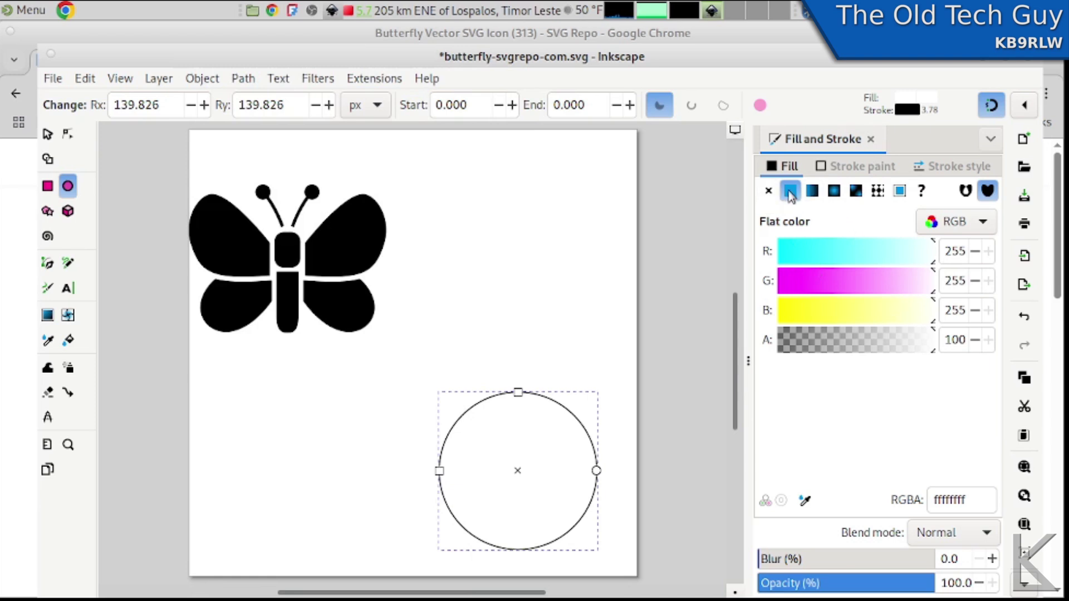
left_click(768, 191)
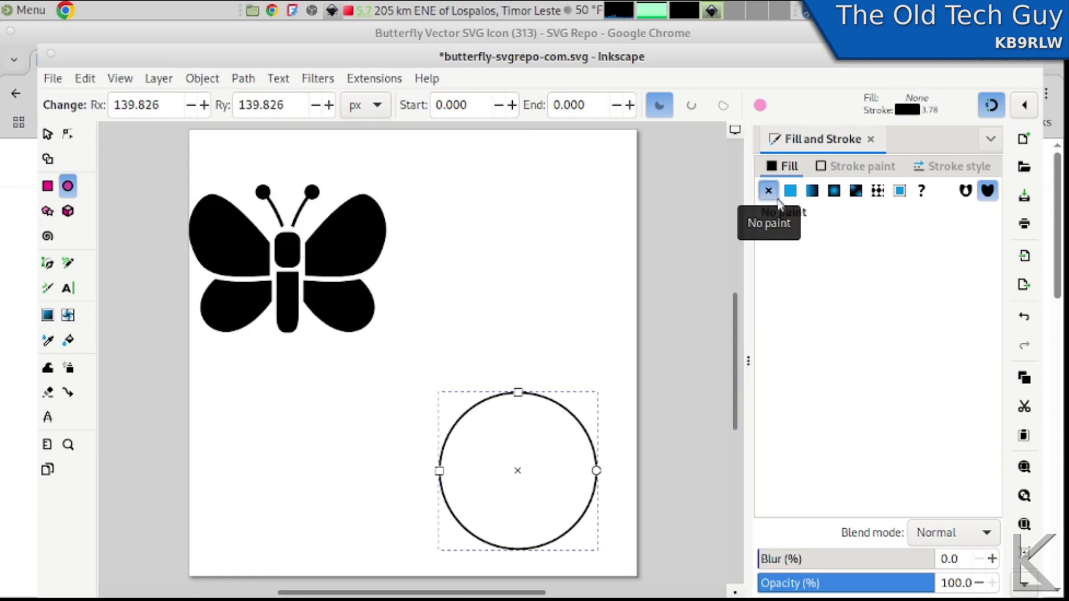
left_click(876, 168)
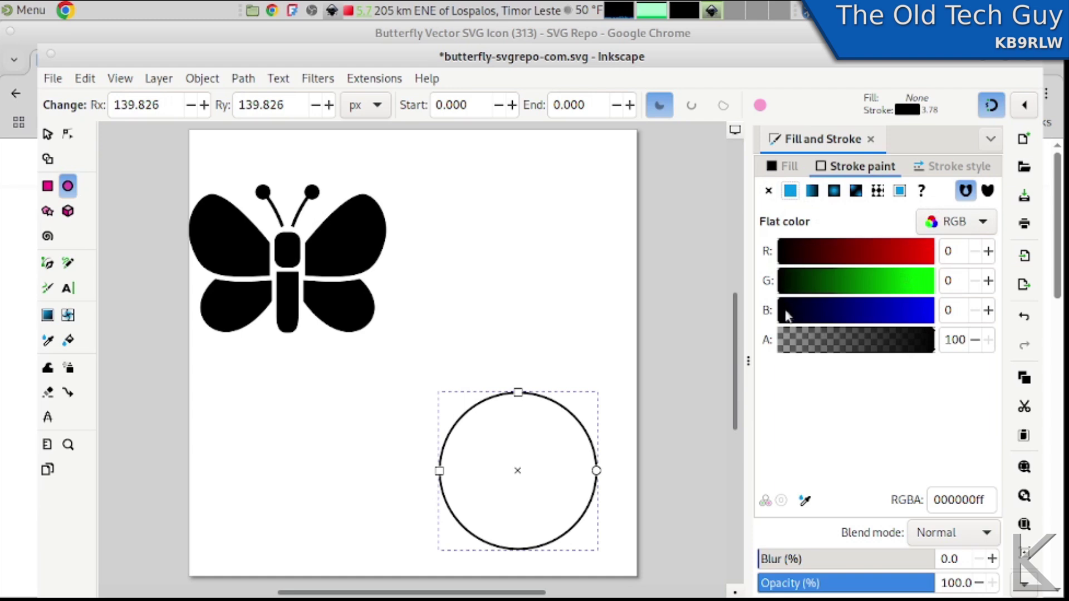
left_click(946, 166)
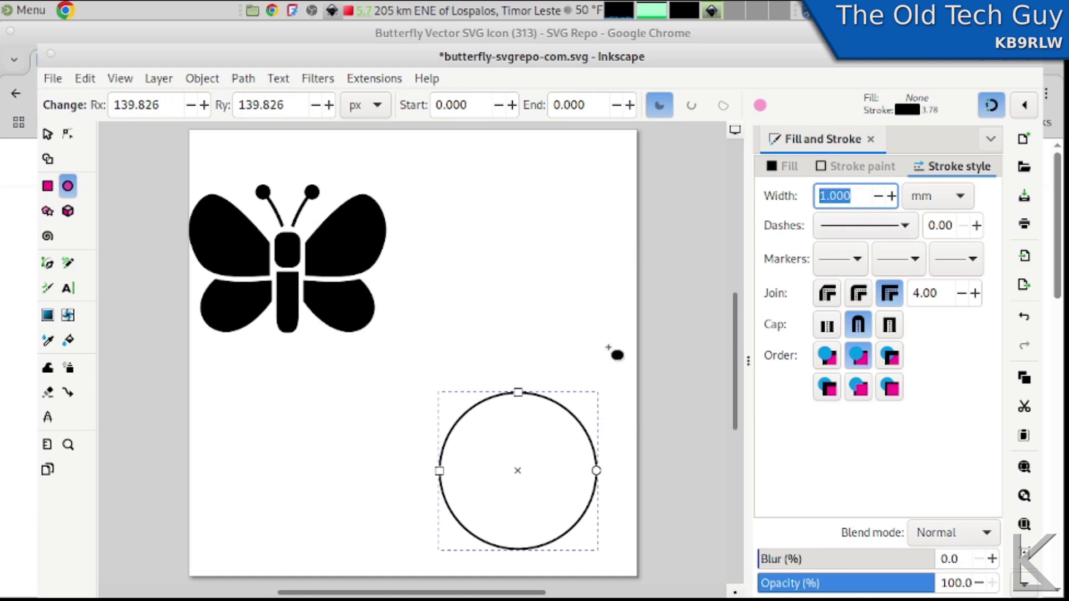
right_click(626, 308)
left_click(661, 240)
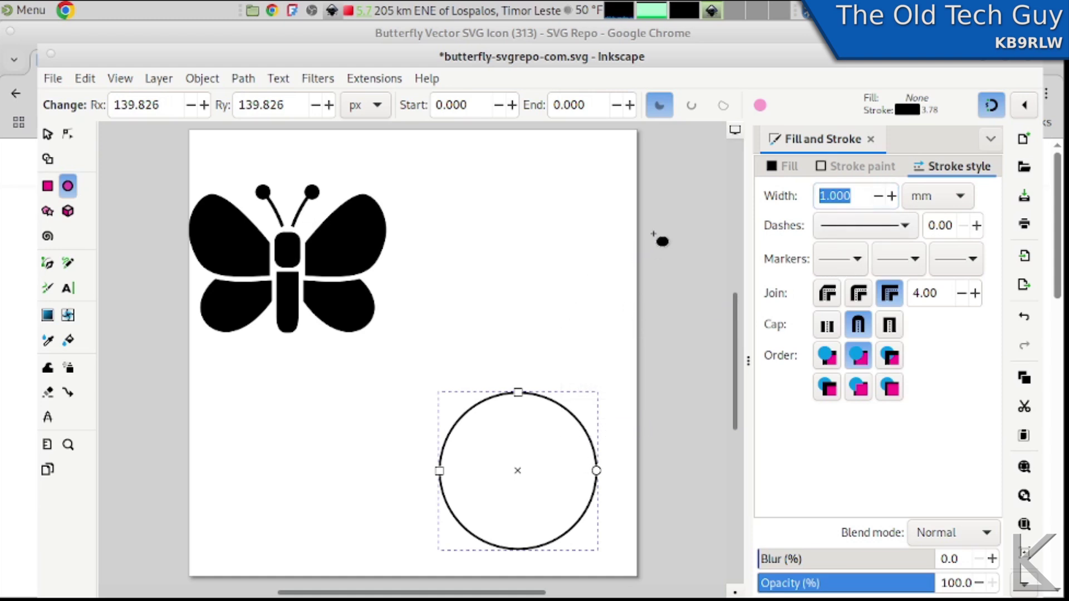
Step: Resize the circle to 30 × 30 mm with the width lock on
left_click(51, 137)
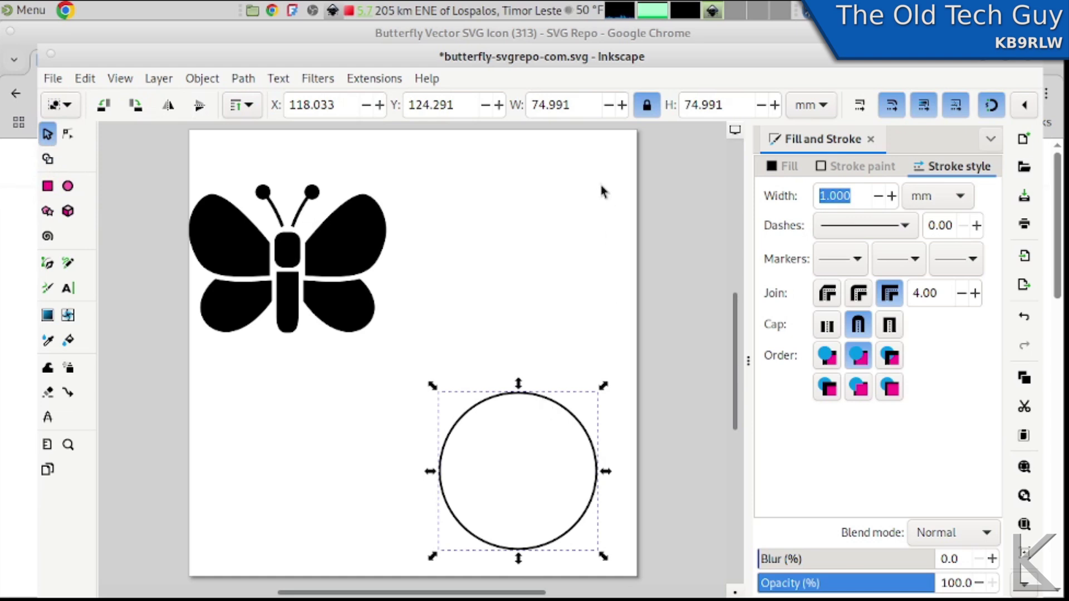
left_click(544, 106)
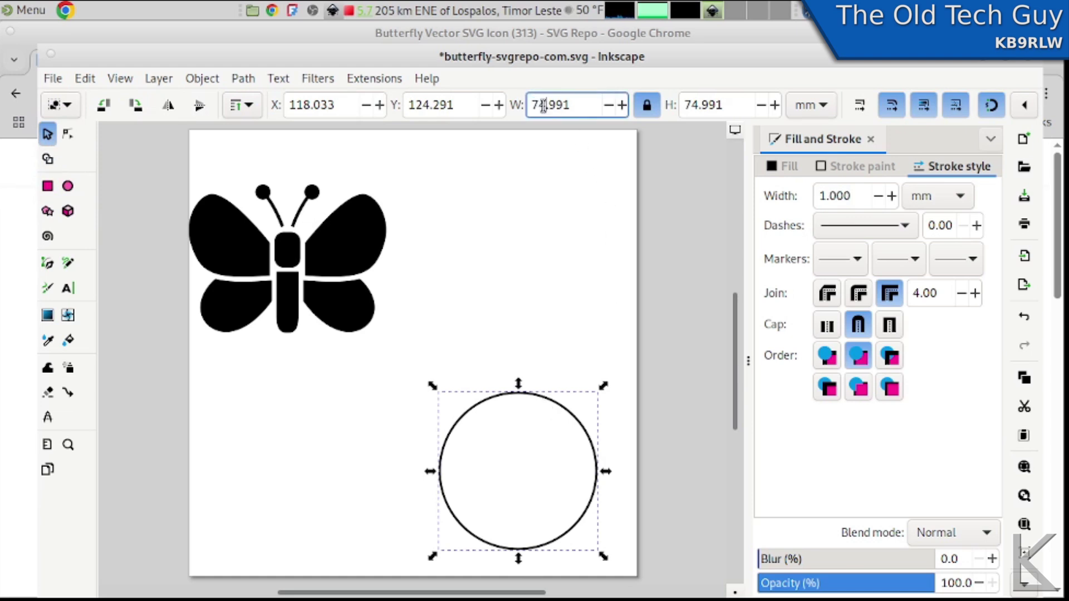
triple_click(550, 105)
type("30")
key("Tab")
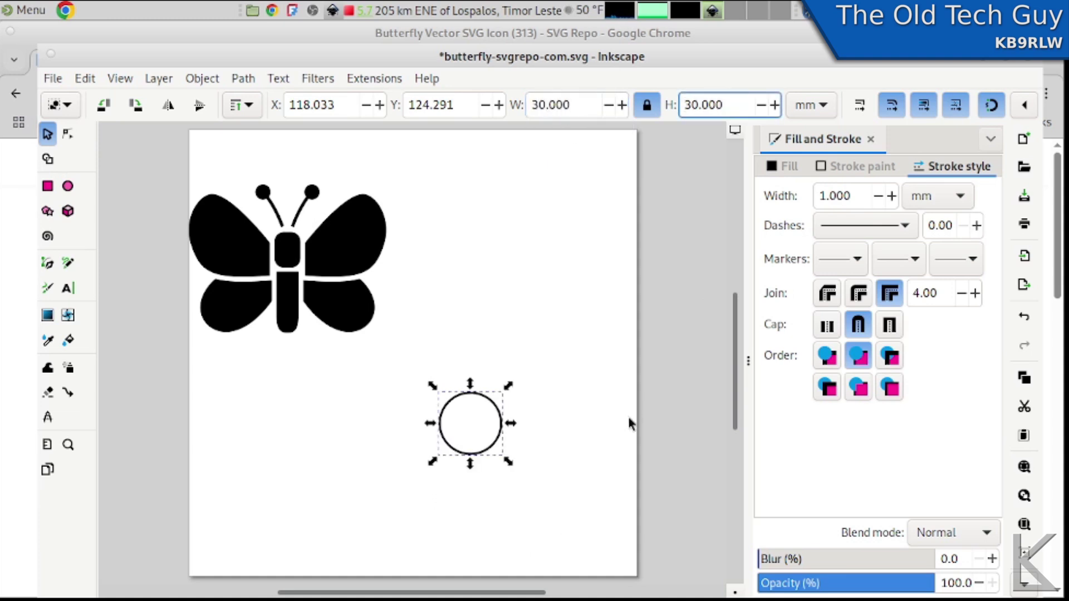
middle_click_drag(528, 444, 509, 411)
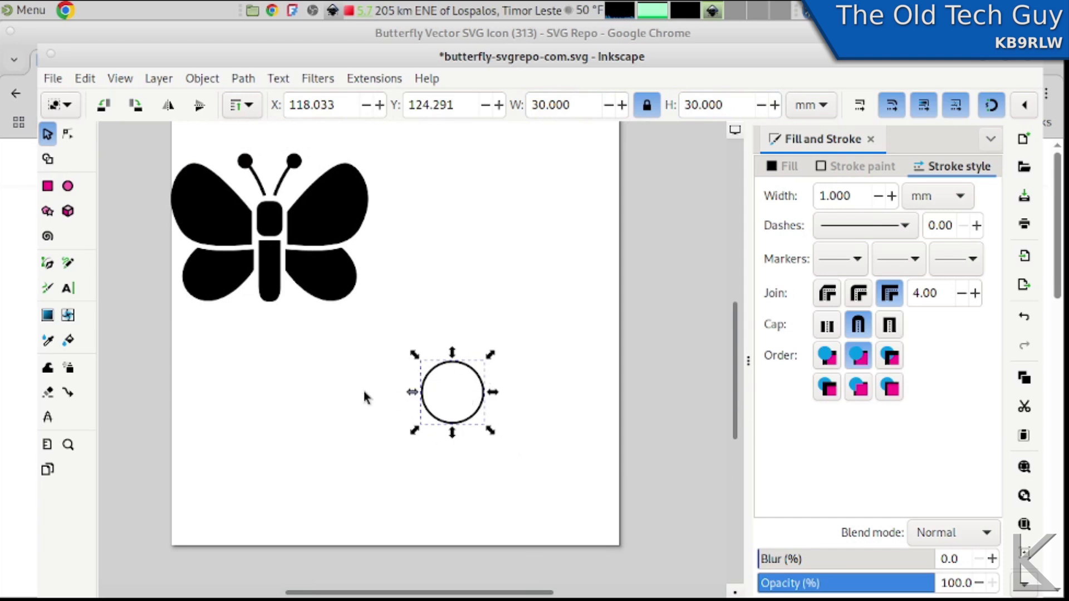
left_click(350, 377)
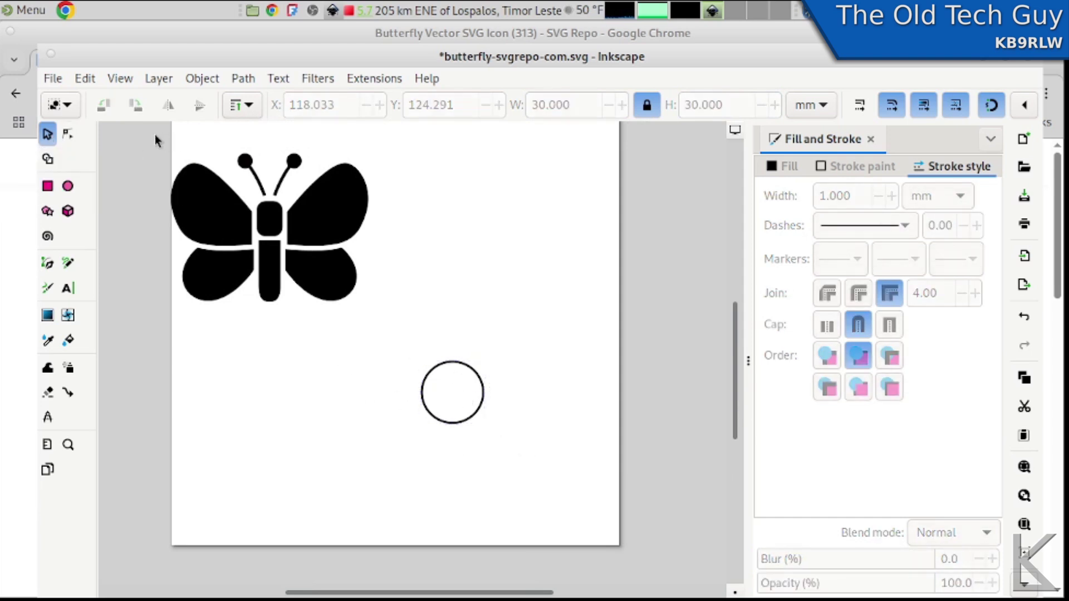
Step: Turn off snapping, shrink the butterfly to 23.561 × 17.729 mm and centre it in the circle
mouse_move(155, 136)
left_mouse_down()
mouse_move(399, 304)
mouse_move(407, 320)
left_mouse_up()
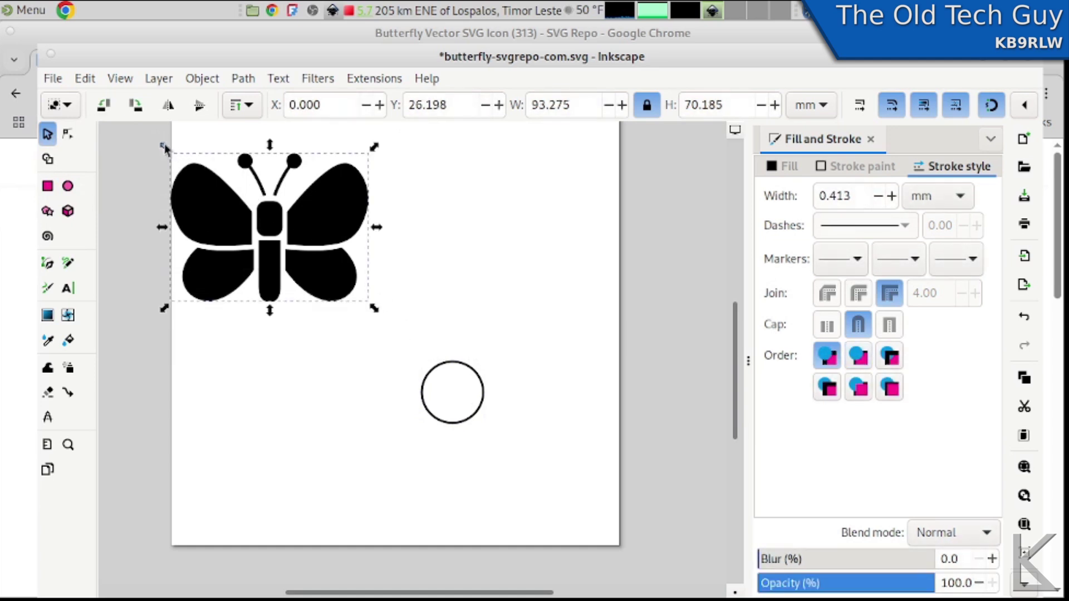
left_click_drag(164, 147, 279, 244)
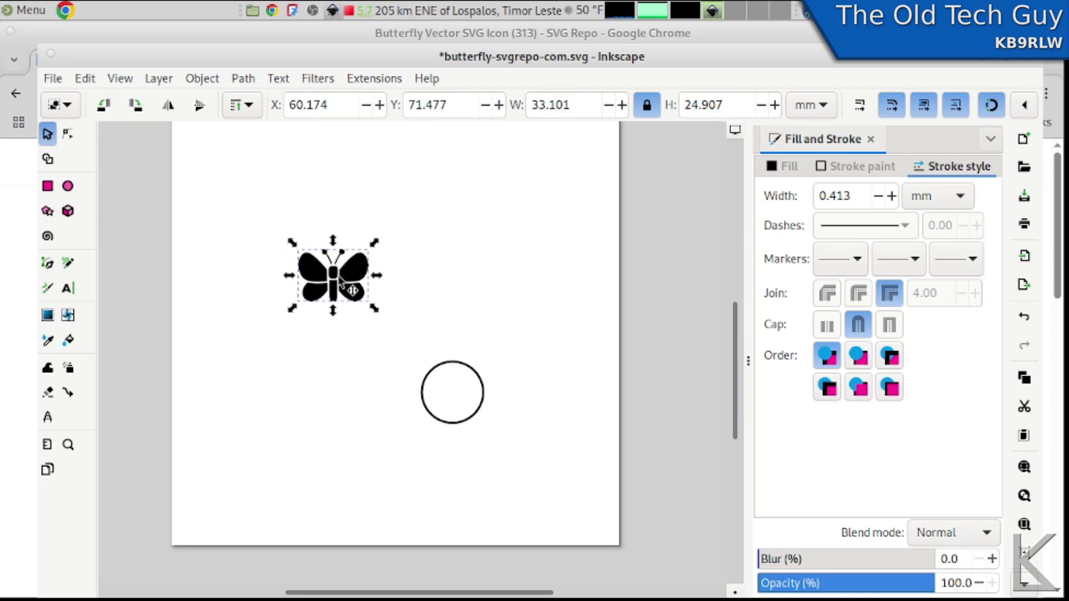
left_click_drag(333, 273, 453, 395)
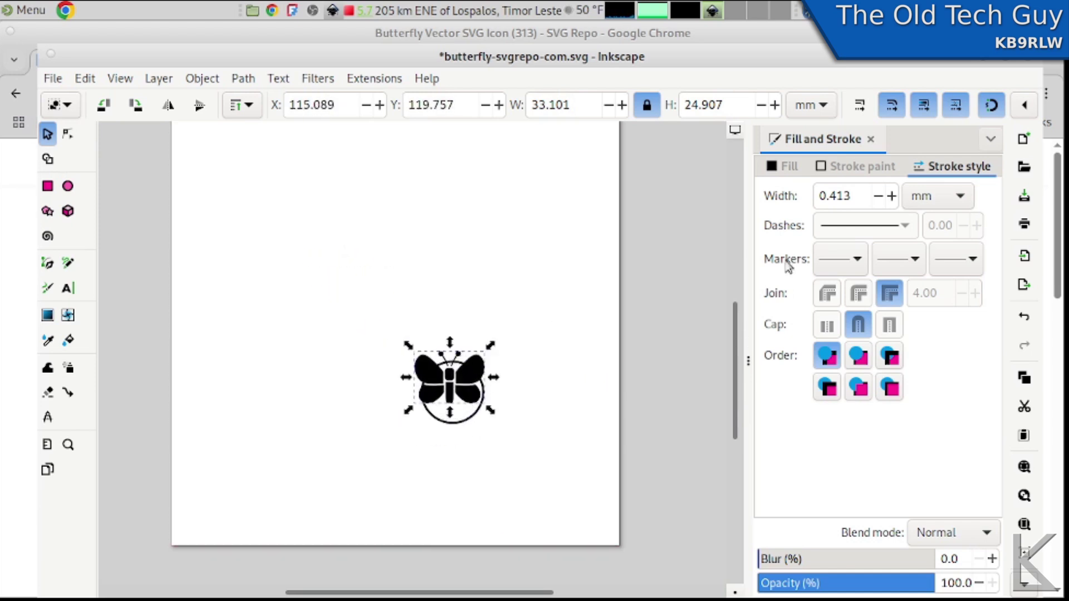
left_click(992, 104)
scroll(446, 388, "up", 3)
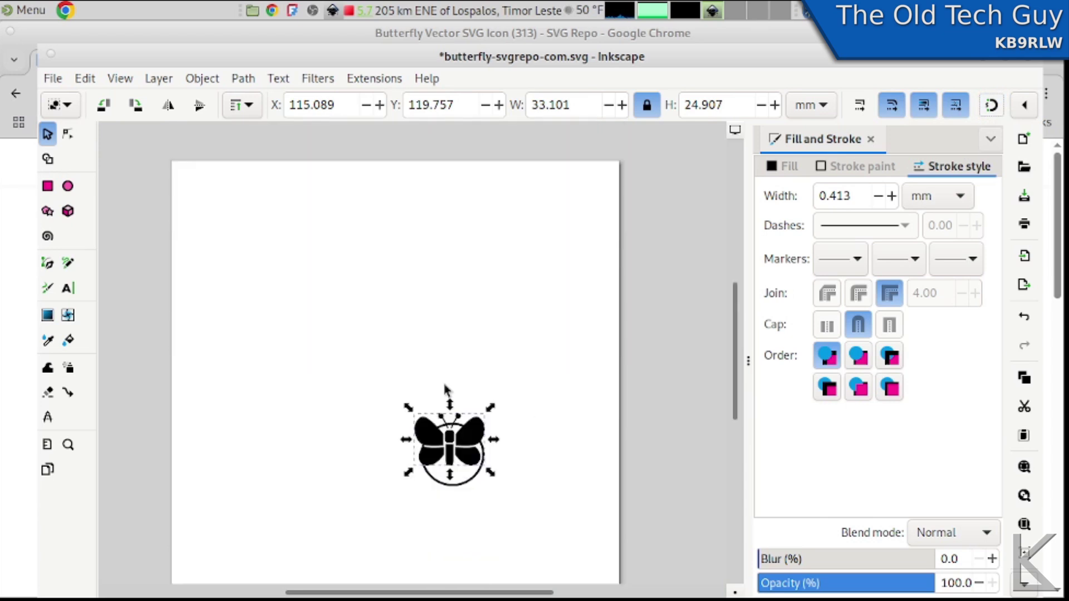
scroll(446, 388, "down", 6)
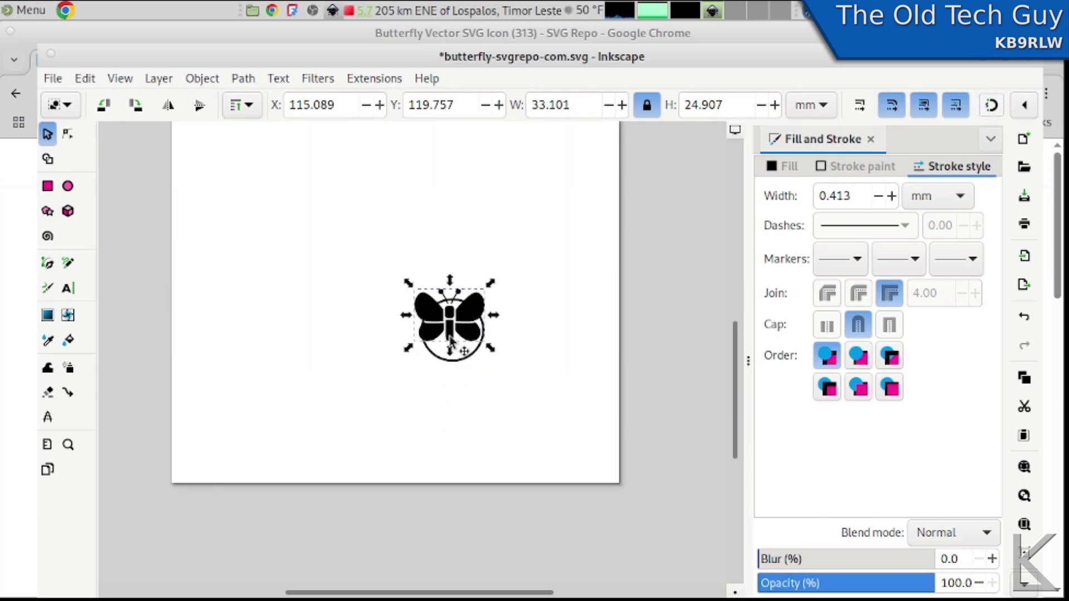
scroll(450, 341, "up", 4, "ctrl")
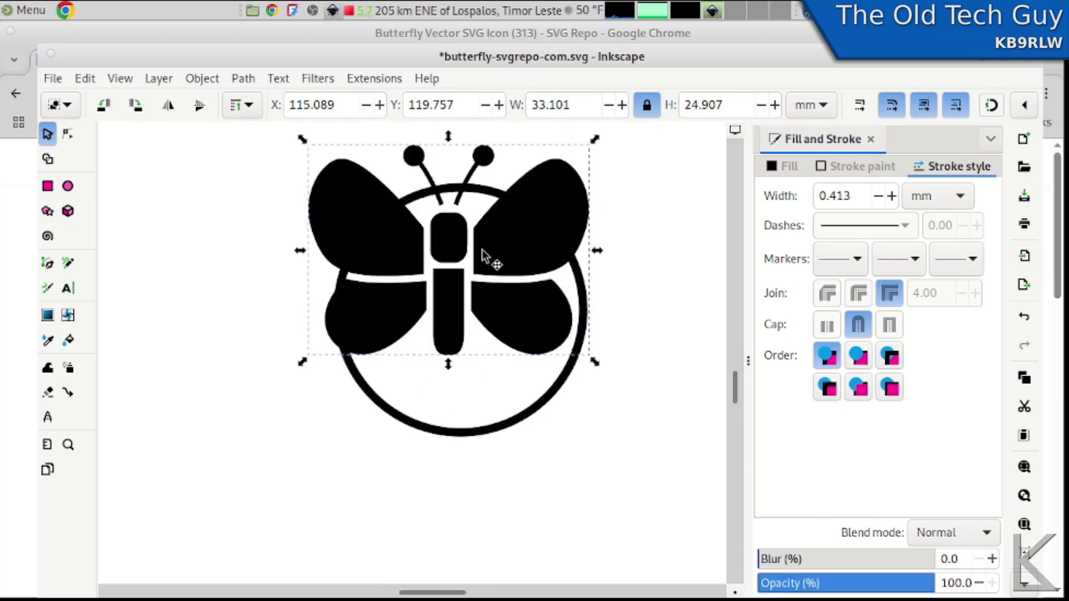
left_click_drag(495, 239, 476, 288)
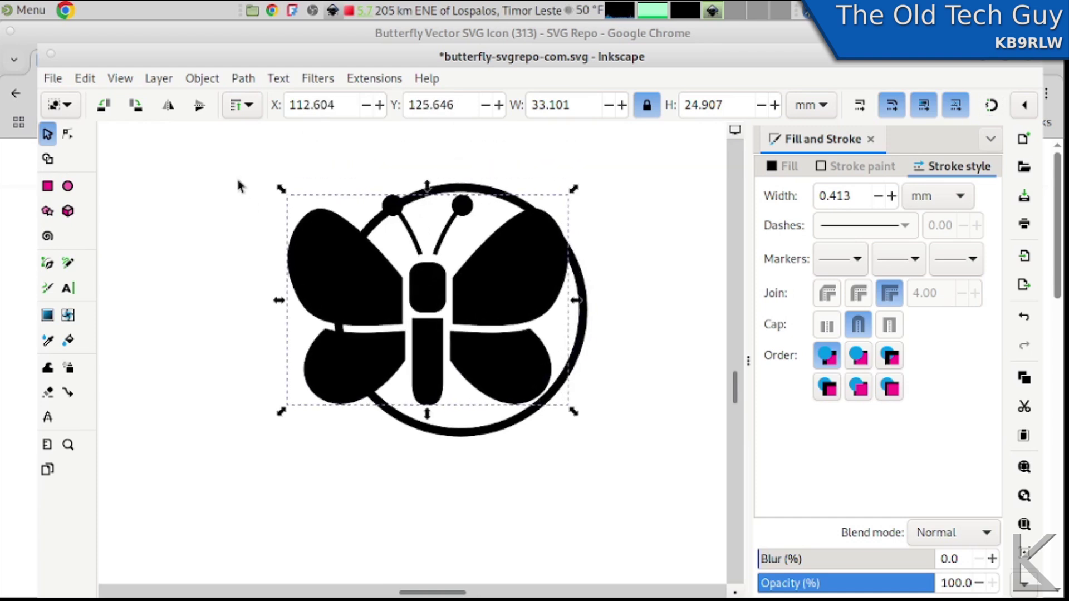
left_click_drag(280, 191, 356, 253)
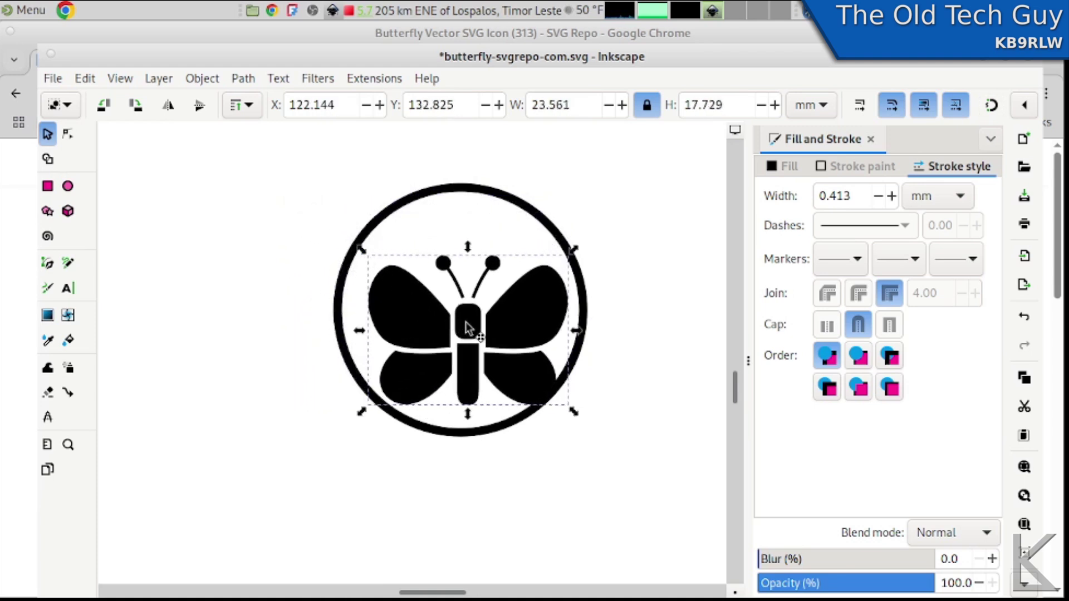
left_click_drag(465, 322, 459, 298)
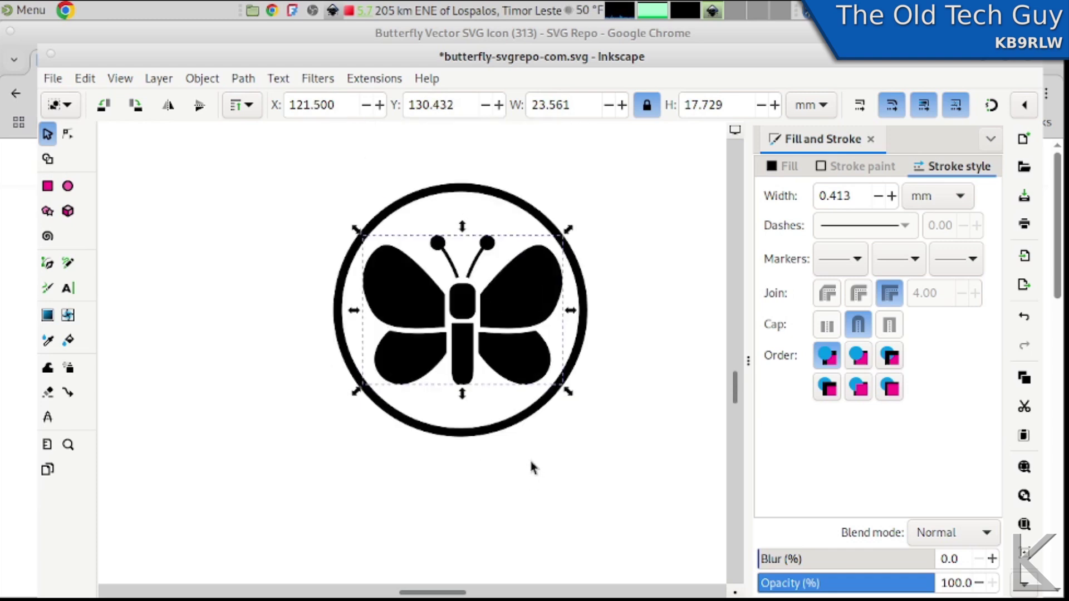
scroll(529, 458, "down", 4, "ctrl")
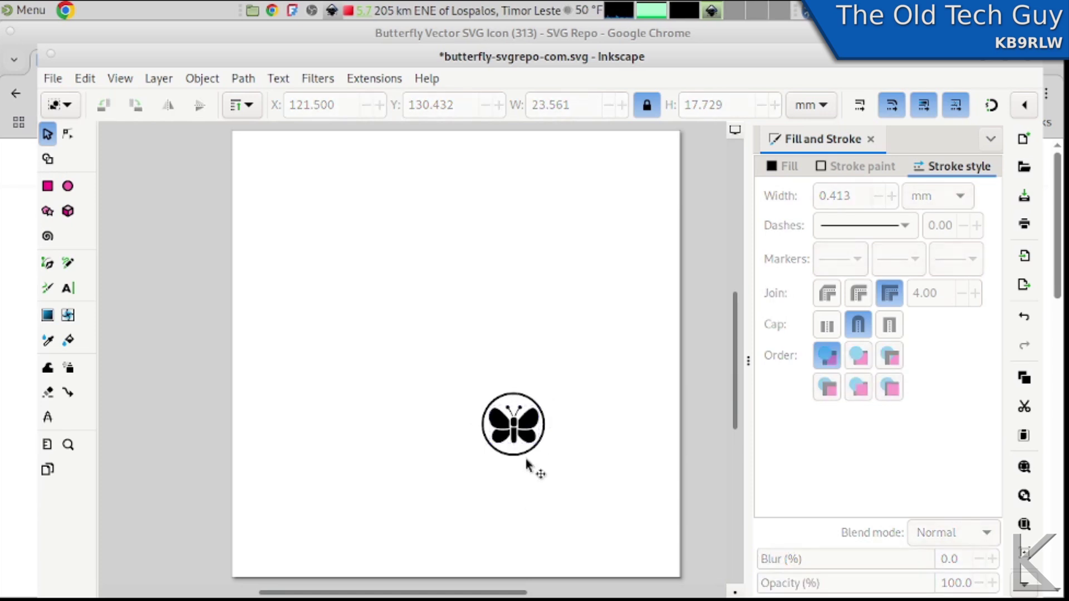
Step: Delete the ring surrounding the butterfly
left_click(527, 461)
key("Delete")
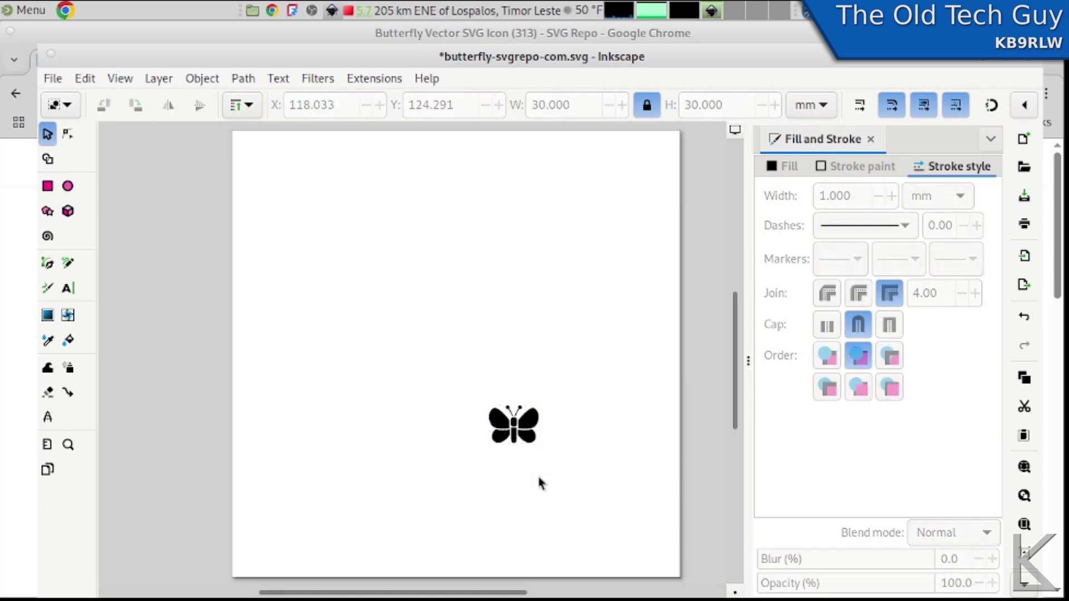
mouse_move(386, 246)
middle_mouse_down()
mouse_move(374, 295)
mouse_move(389, 263)
middle_mouse_up()
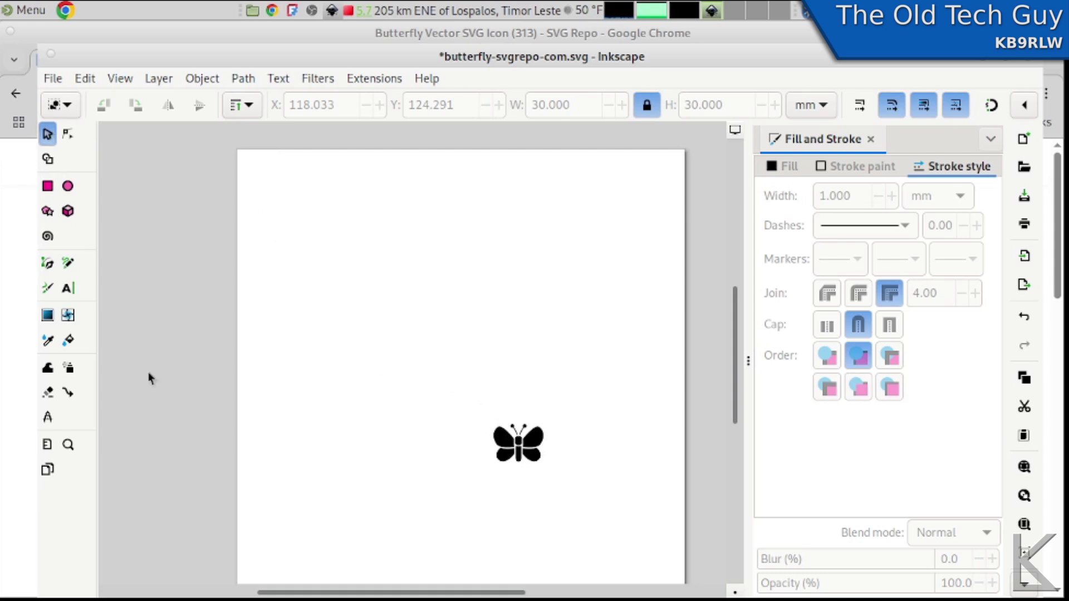
Step: Move the butterfly to the page's top-left corner at X −11.773, Y −10.064 mm
left_click_drag(471, 389, 574, 498)
scroll(526, 537, "down", 1, "ctrl")
left_click_drag(528, 468, 327, 257)
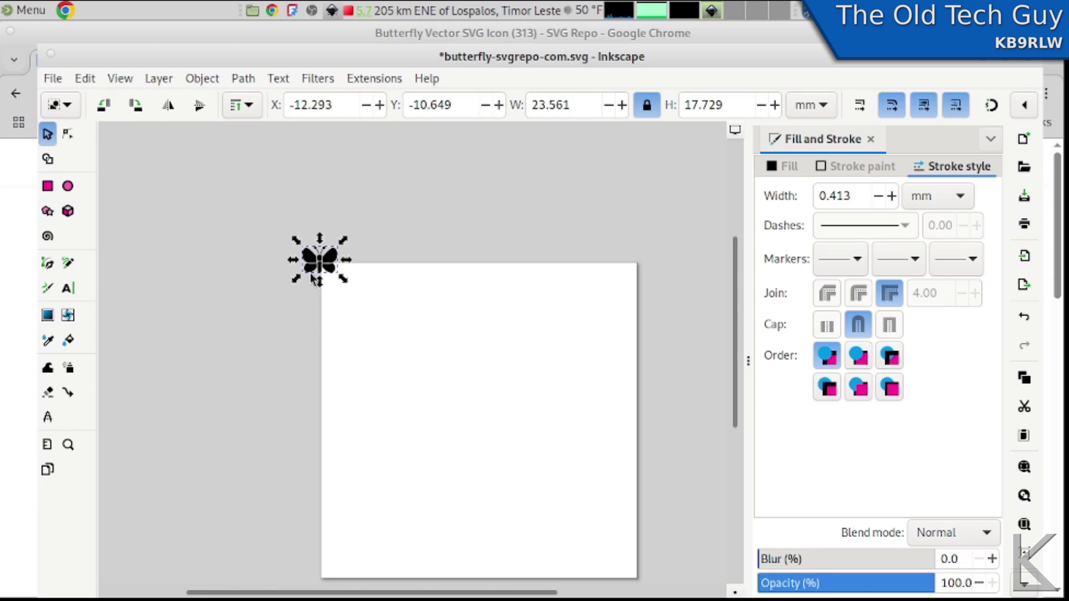
scroll(309, 273, "up", 5, "ctrl")
scroll(310, 273, "up", 1, "ctrl")
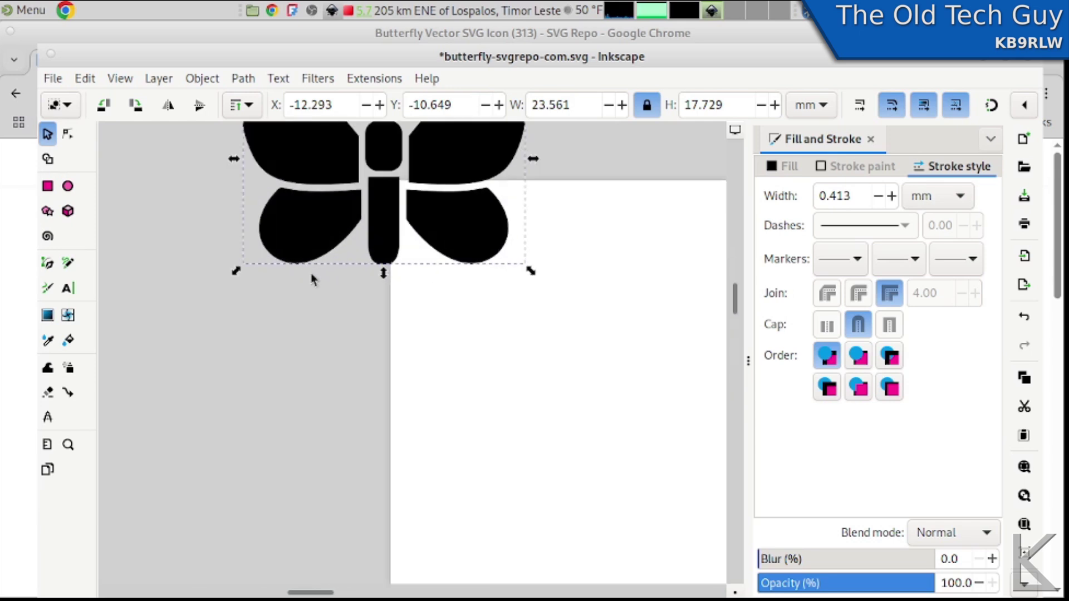
scroll(397, 338, "up", 1, "ctrl")
middle_click_drag(397, 339, 382, 391)
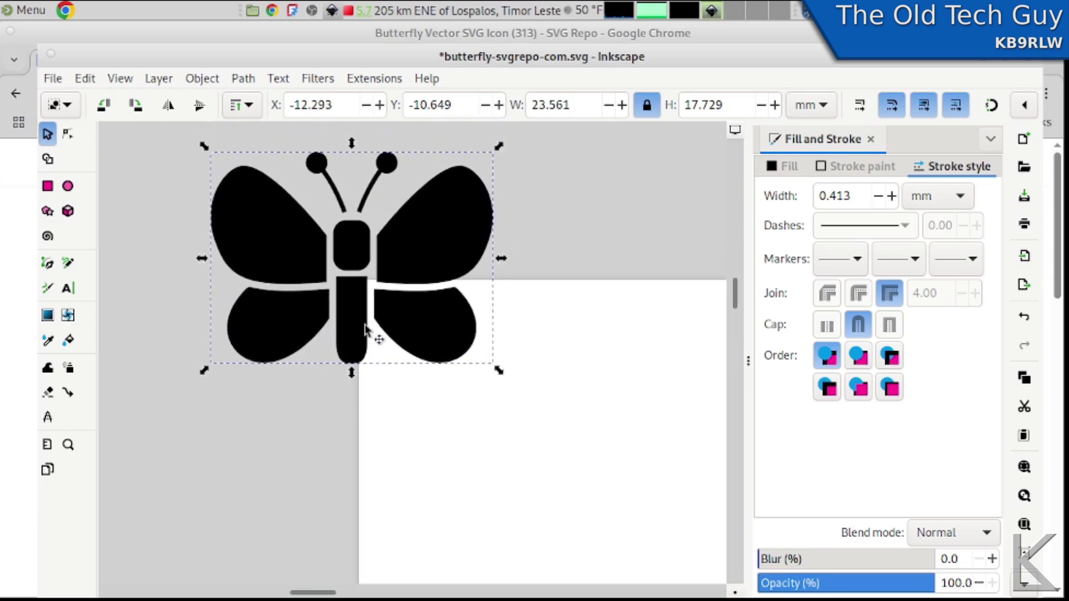
left_click_drag(359, 301, 365, 309)
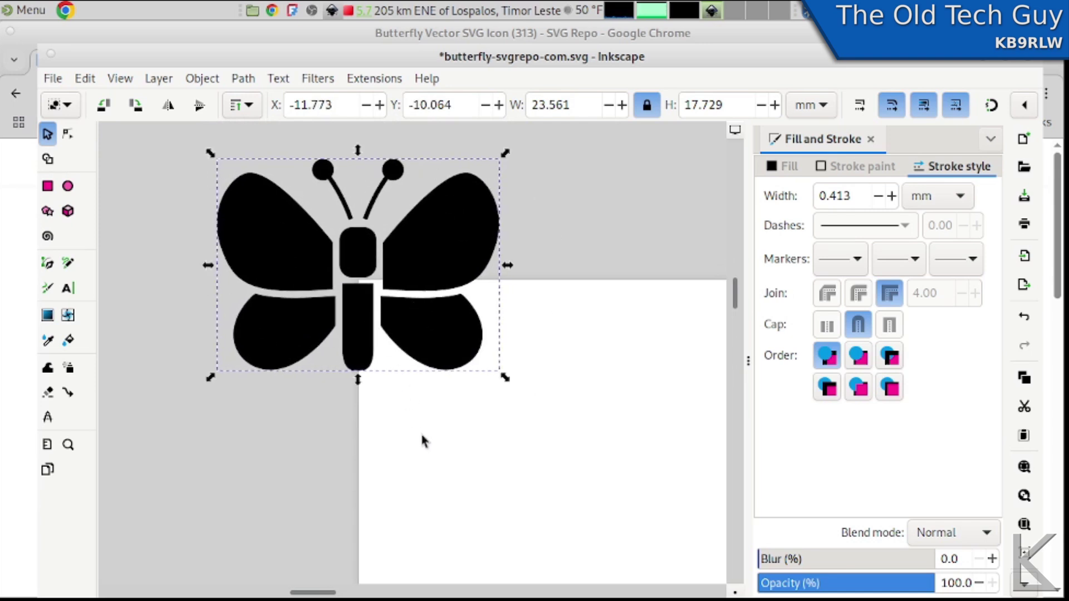
scroll(423, 425, "down", 1, "ctrl")
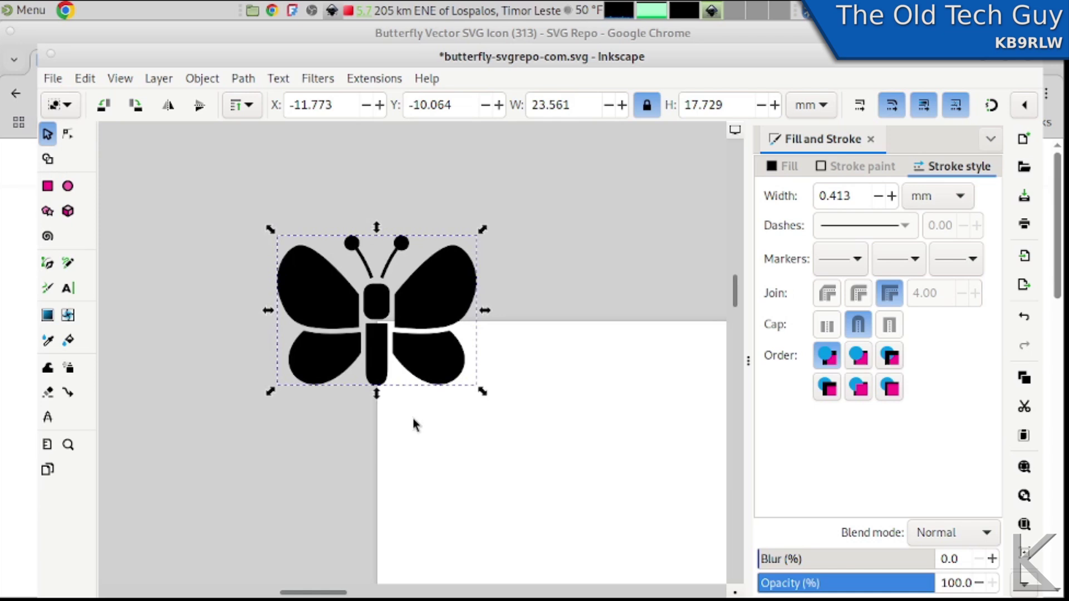
left_click(425, 416)
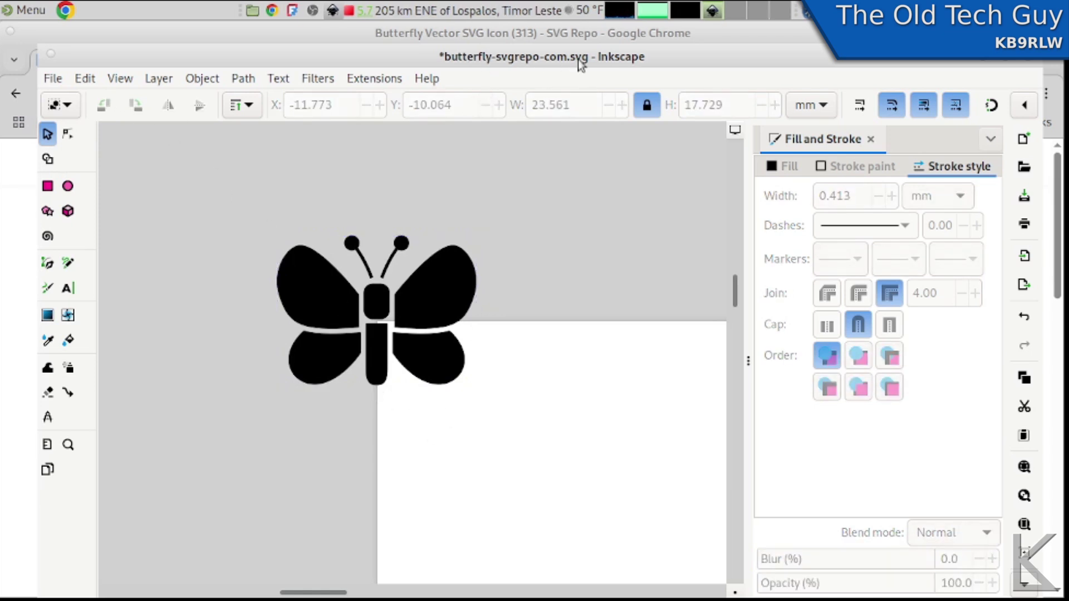
Step: Save butterfly-svgrepo-com.svg and return to the FreeCAD Pendant window
left_click(54, 79)
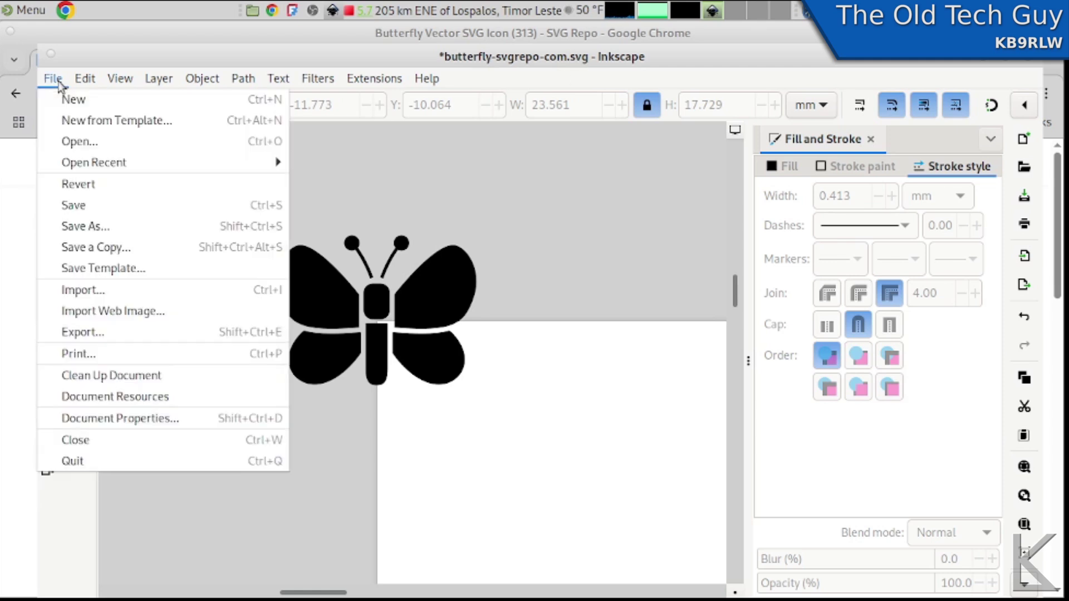
left_click(74, 206)
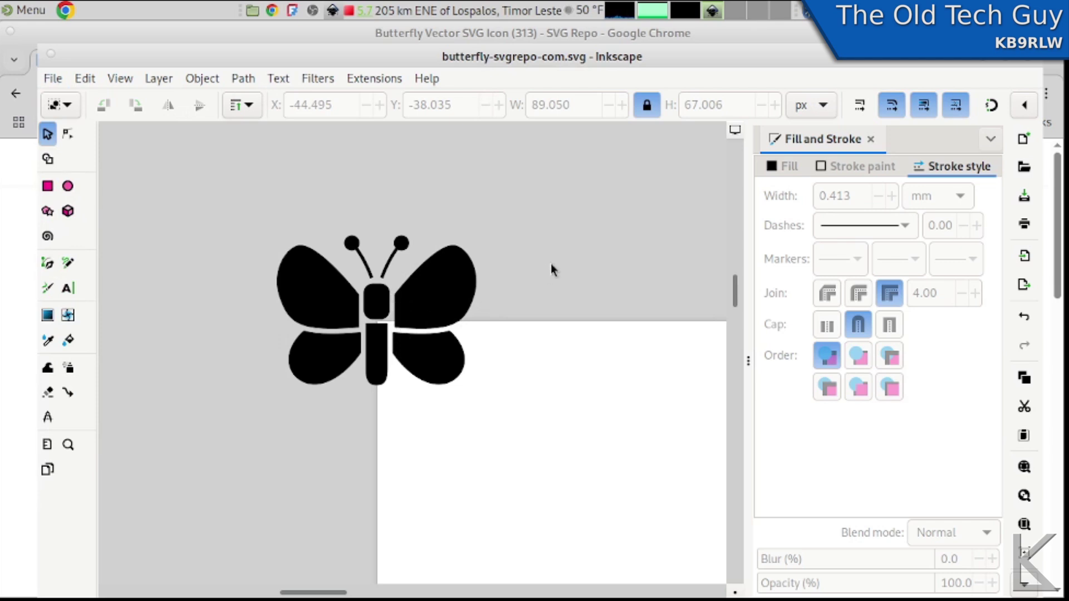
key("alt+Tab")
key("alt+Tab")
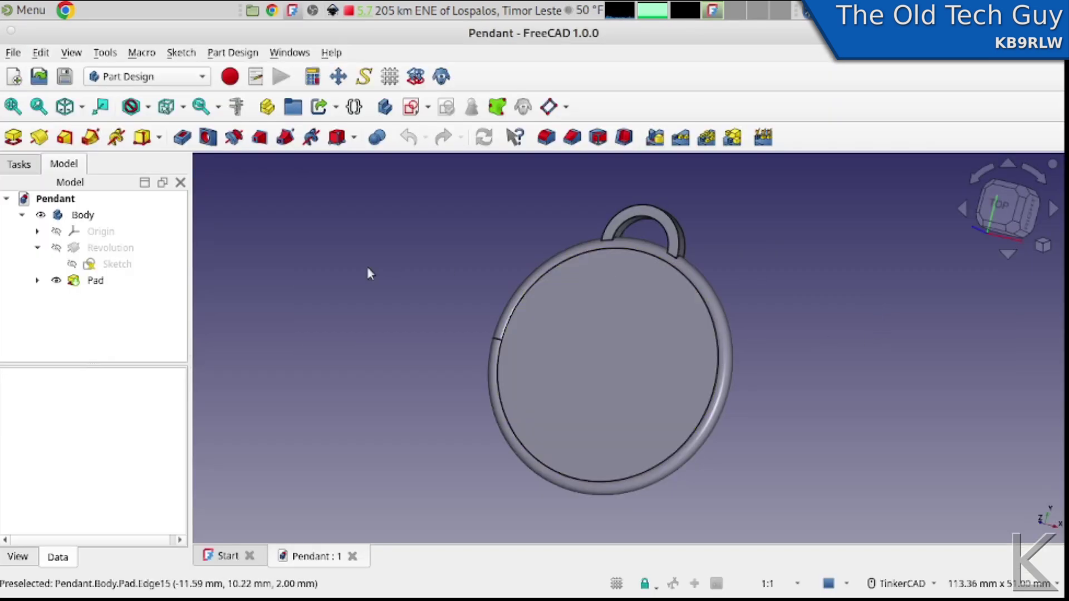
Step: With Body selected, import butterfly-svgrepo-com.svg using 'SVG as geometry (importSVG)'
left_click(75, 214)
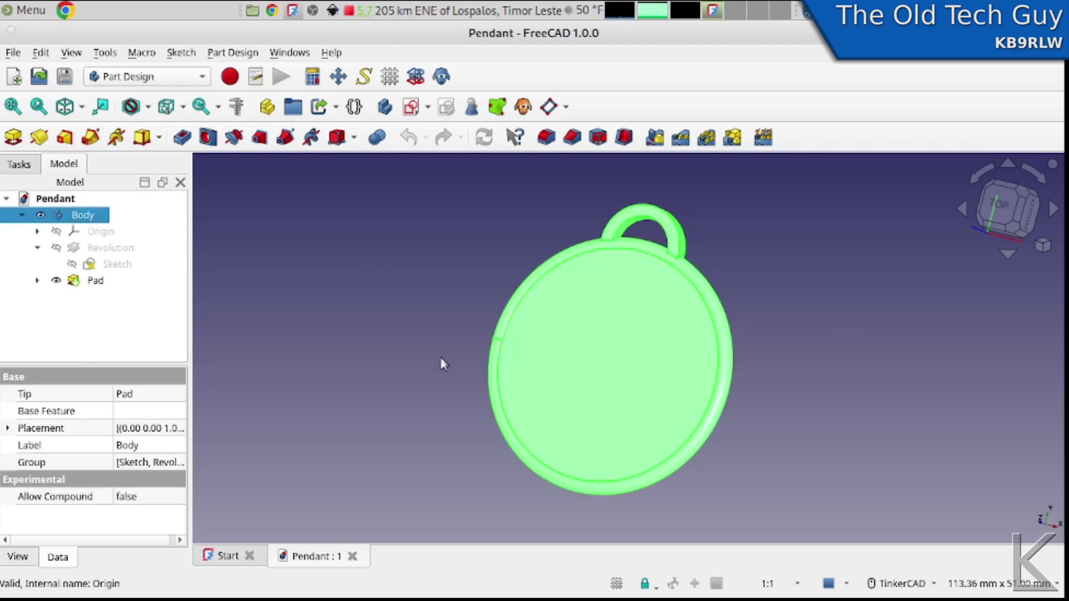
left_click(13, 52)
left_click(41, 269)
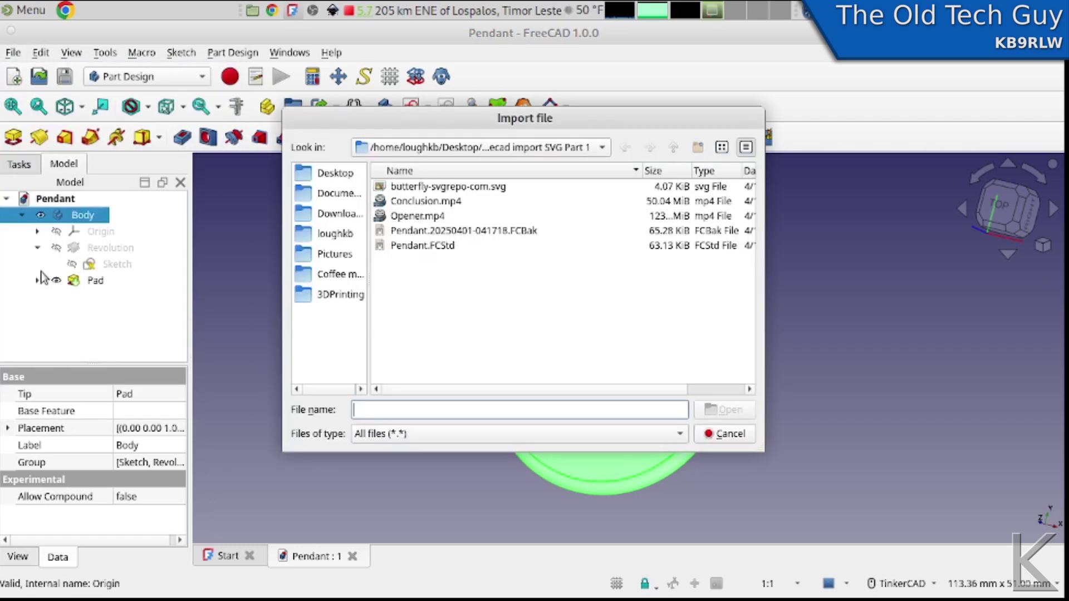
left_click(475, 189)
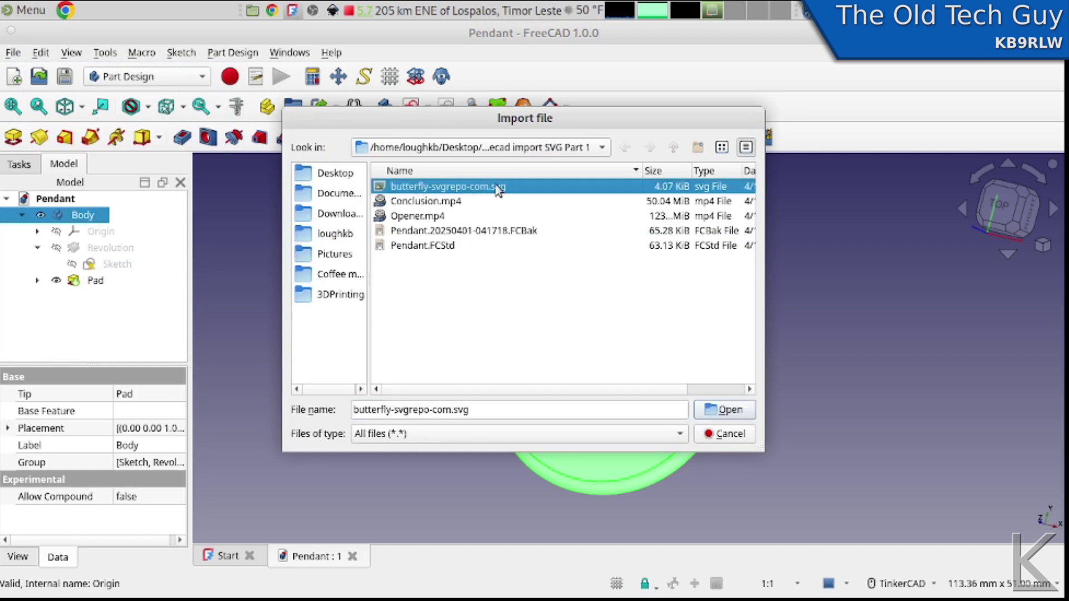
left_click(725, 410)
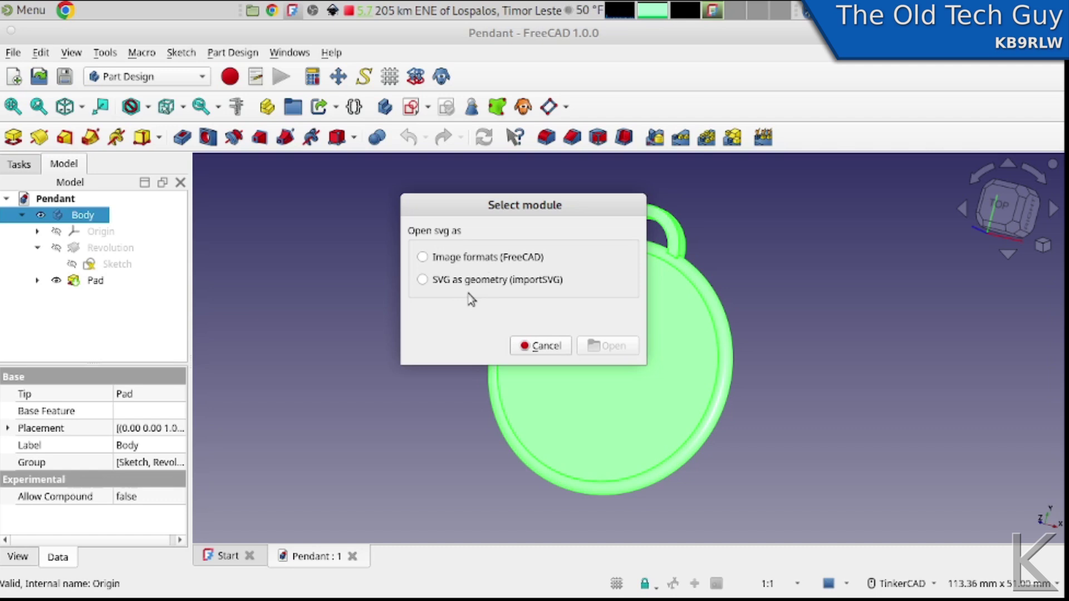
left_click(422, 280)
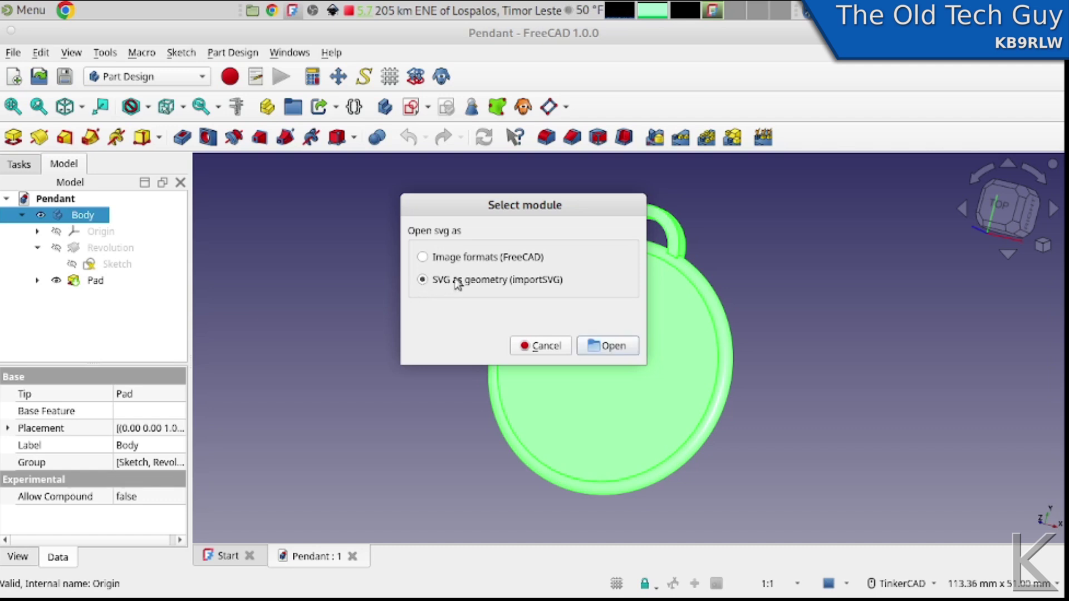
left_click(591, 345)
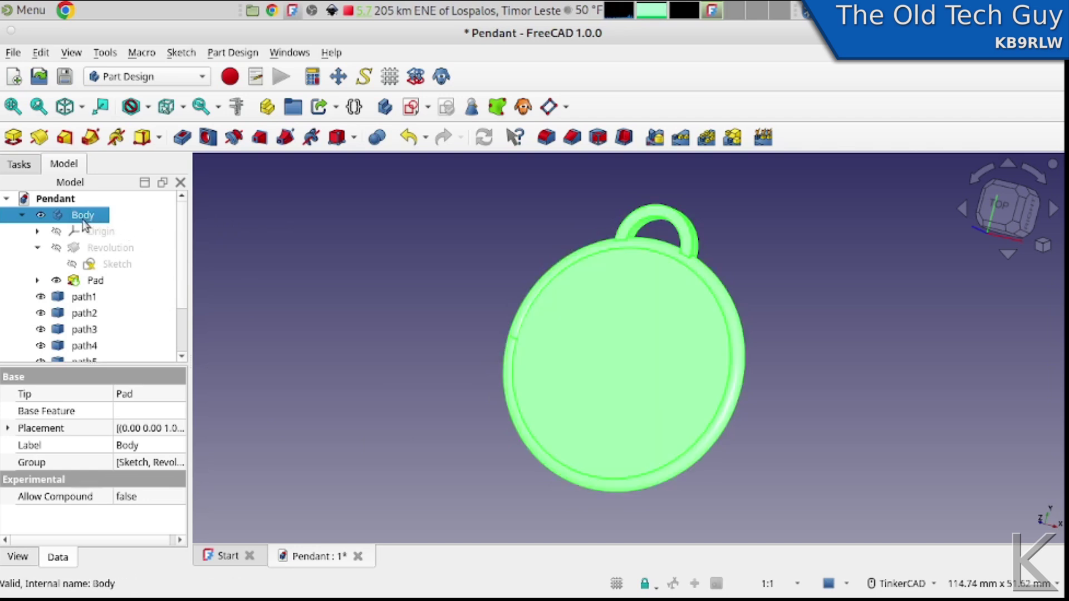
Step: Hide the pendant Body and zoom to inspect the imported path1–path8 outlines
key("space")
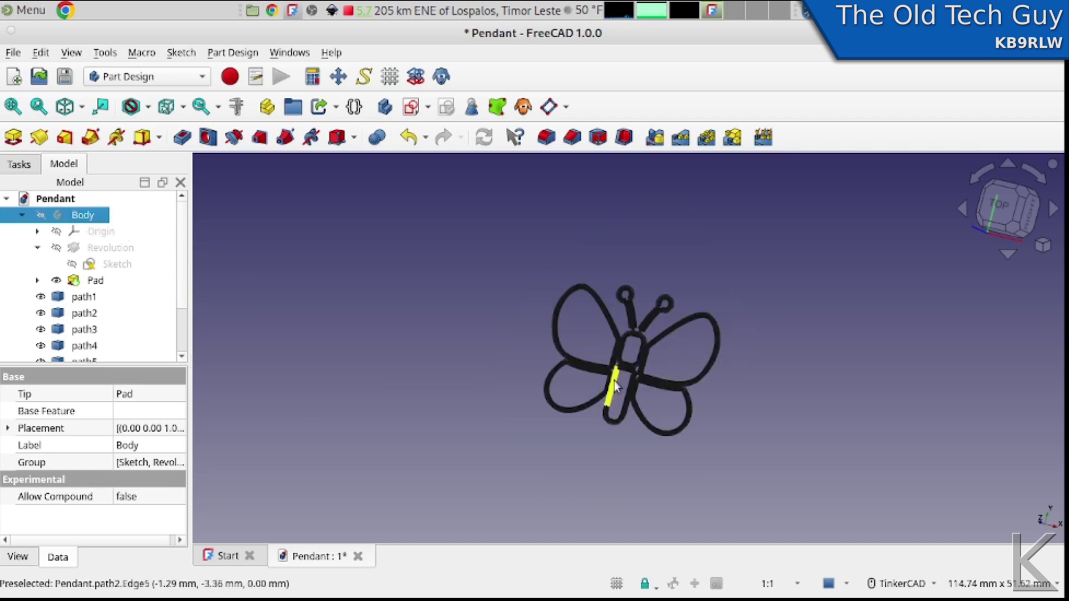
scroll(615, 386, "up", 6)
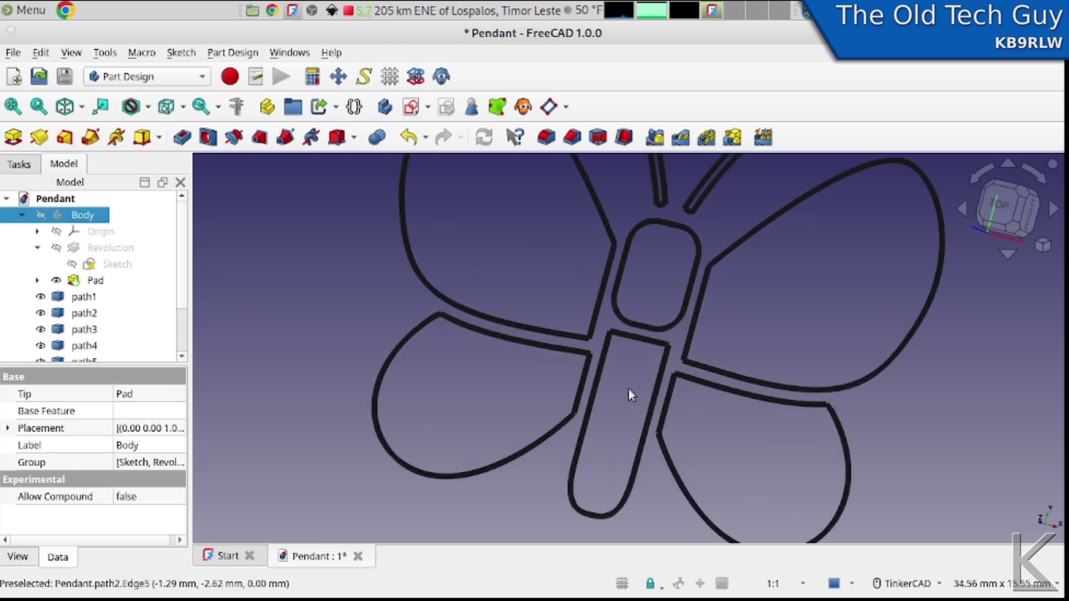
scroll(629, 389, "down", 4)
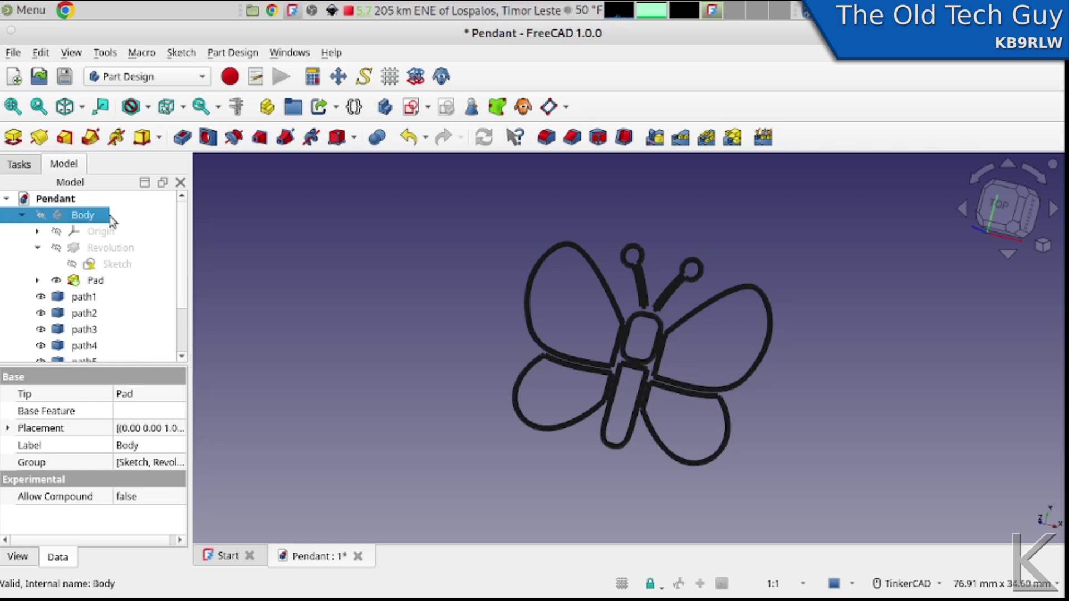
scroll(100, 329, "down", 2)
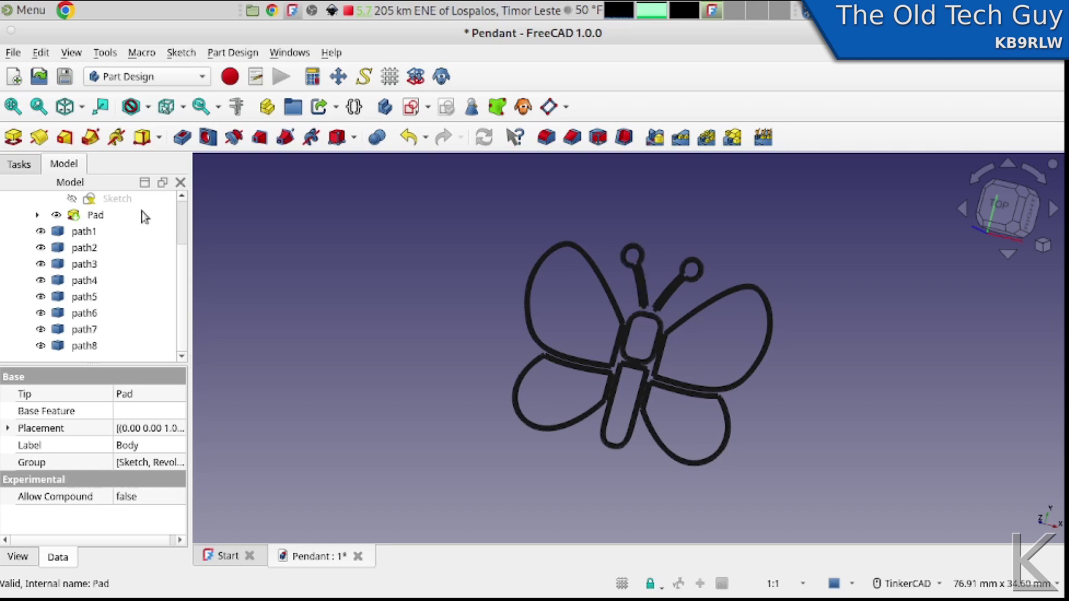
Step: Switch to the Draft workbench and turn its grid off
left_click(144, 76)
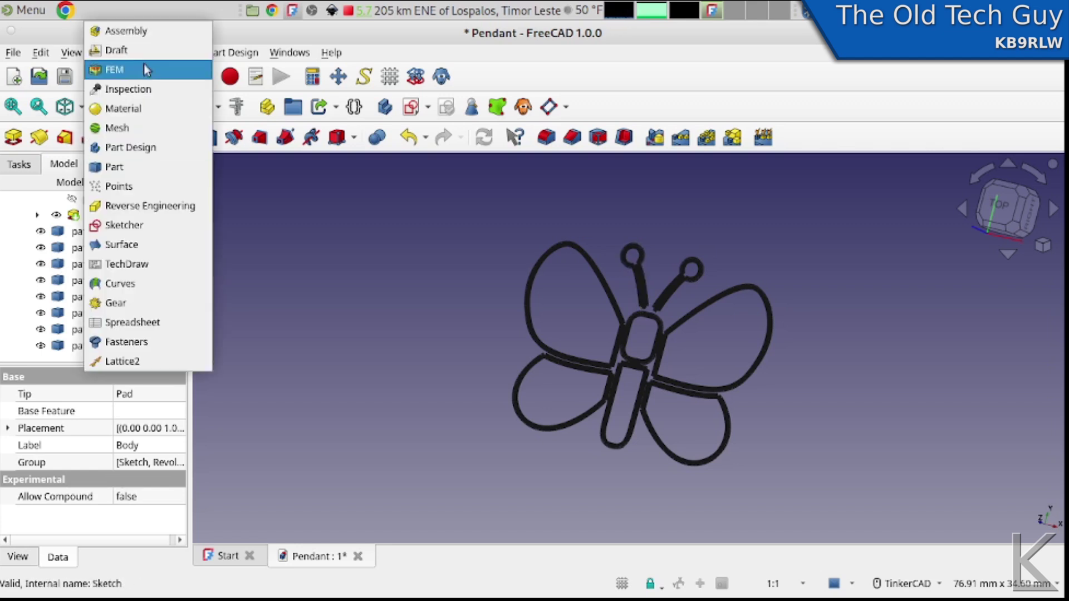
left_click(144, 55)
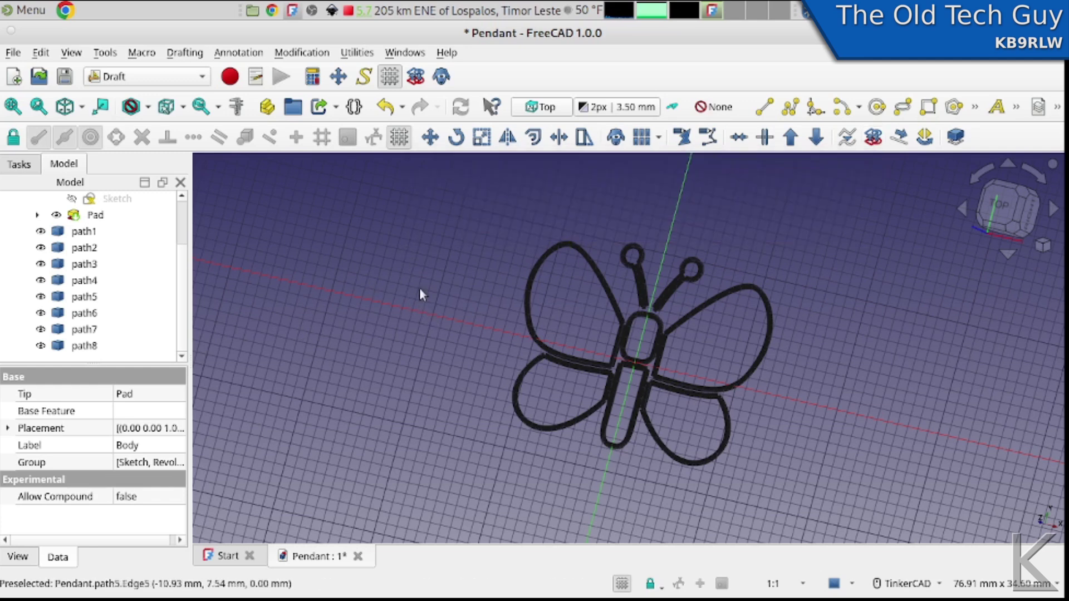
left_click(400, 136)
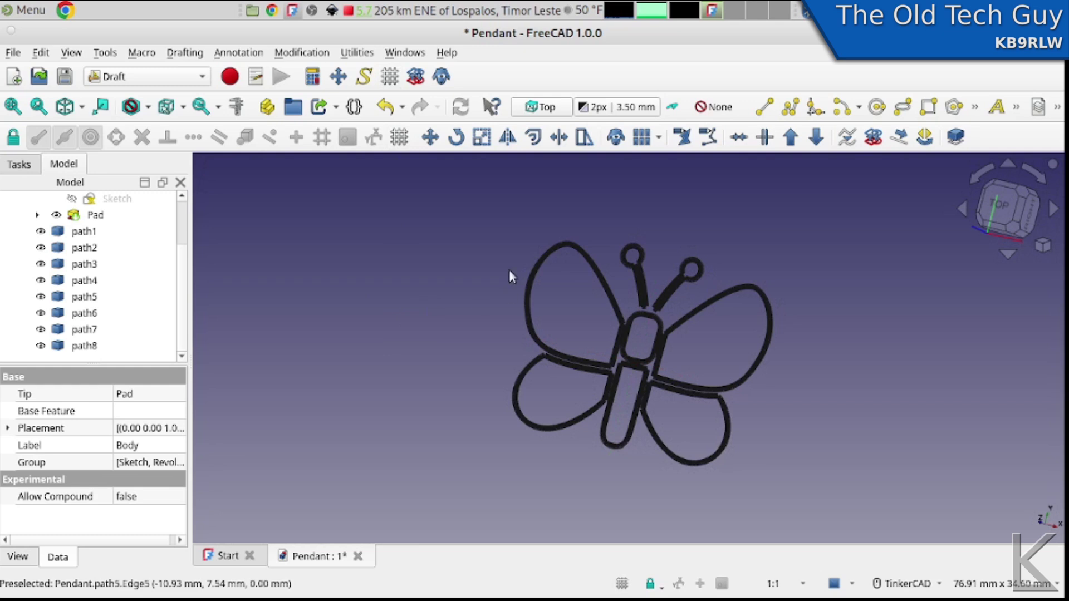
Step: Convert path1 through path8 into a single sketch, Sketch002
left_click(90, 232)
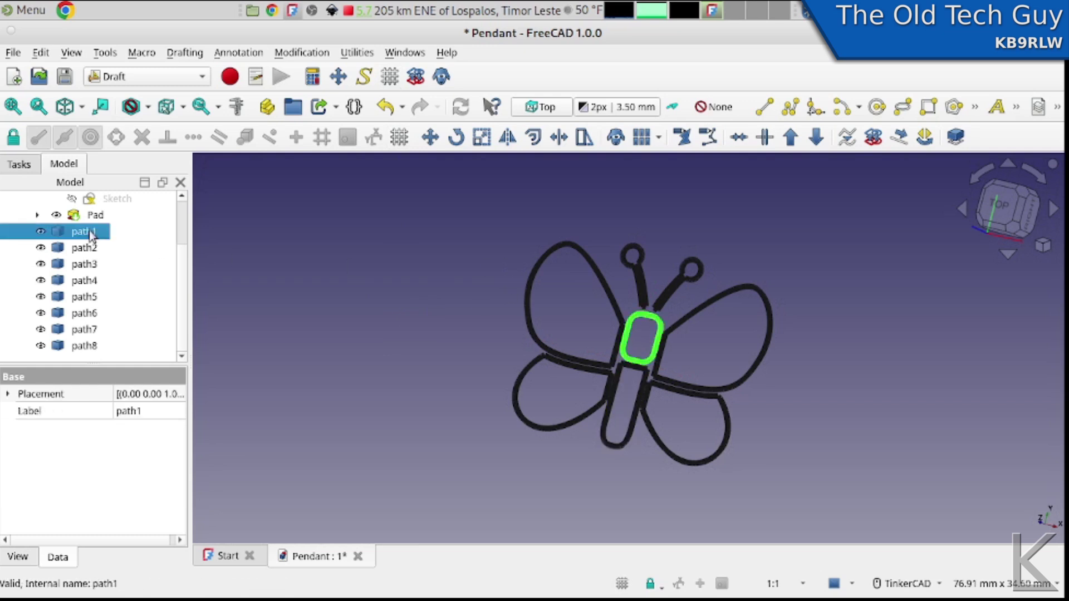
left_click(79, 346, "shift")
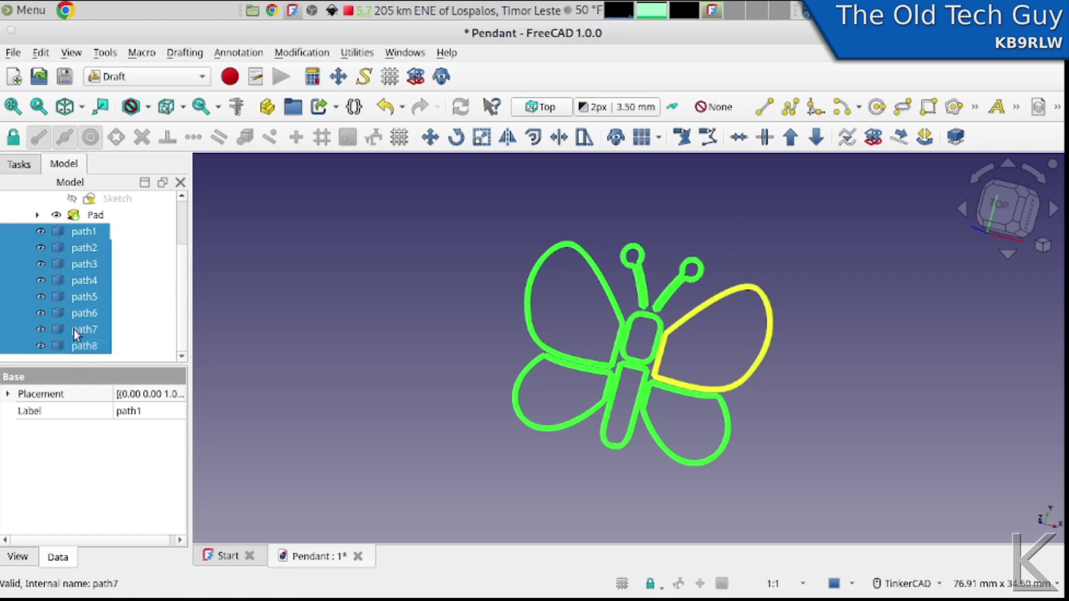
left_click(872, 137)
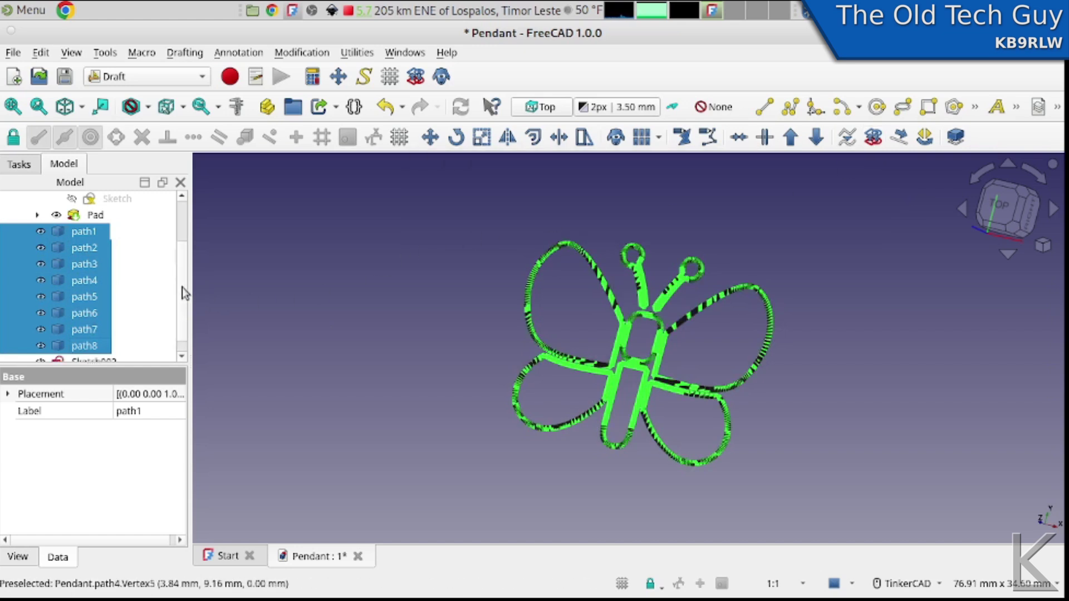
scroll(182, 287, "down", 1)
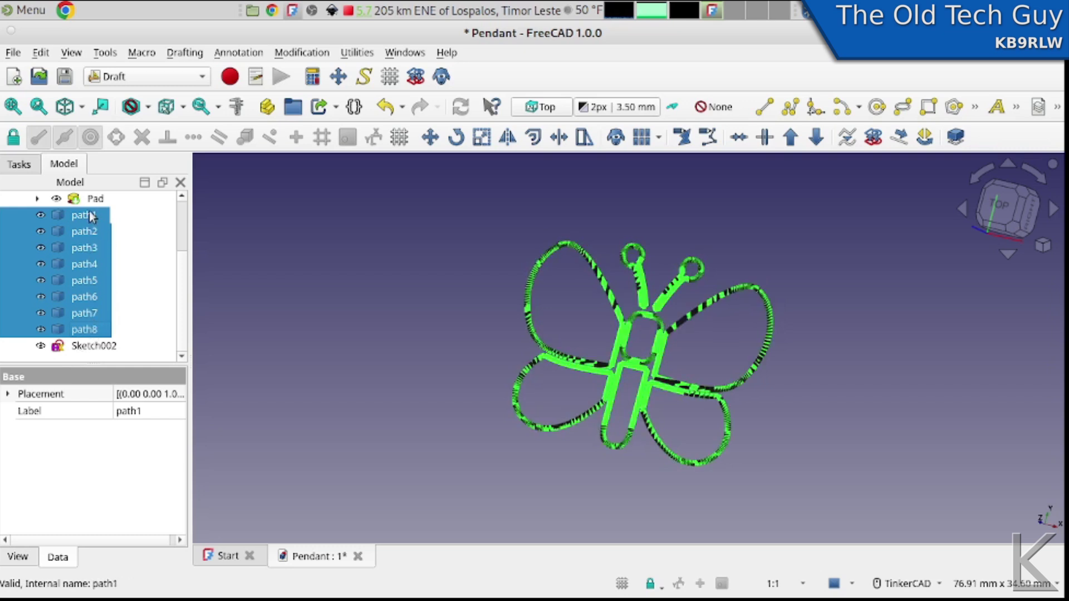
Step: Delete the eight original path objects and open Sketch002 in the Sketcher, zooming around the butterfly
key("Delete")
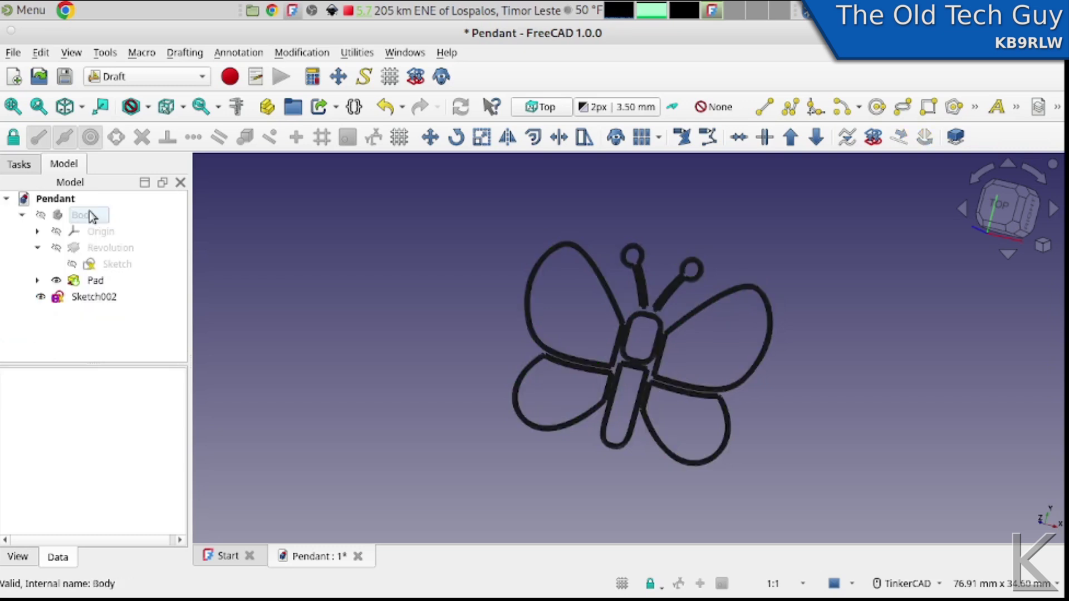
double_click(92, 299)
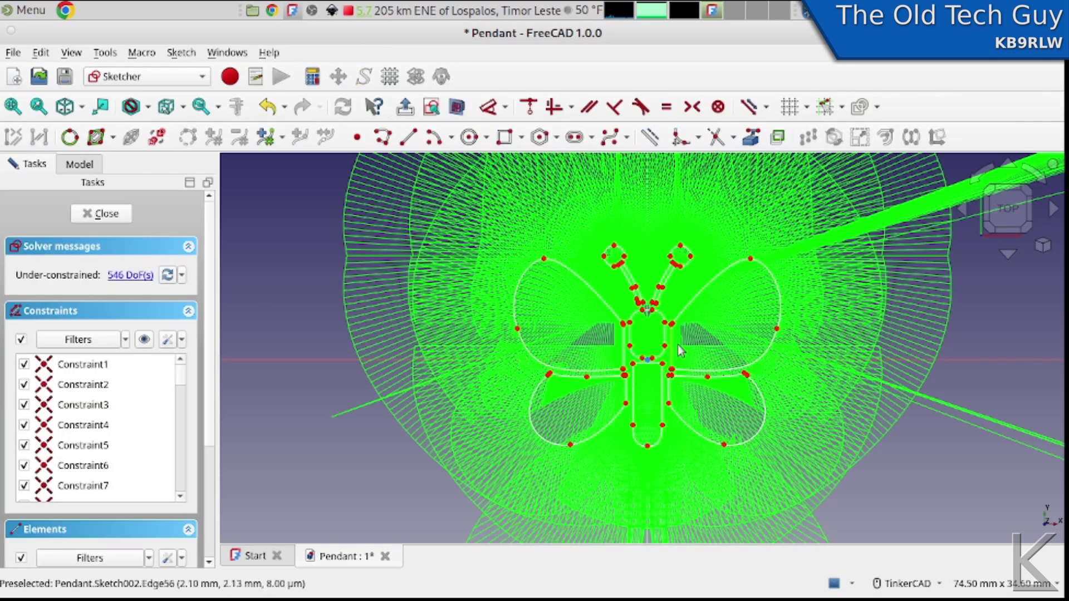
scroll(729, 383, "down", 5)
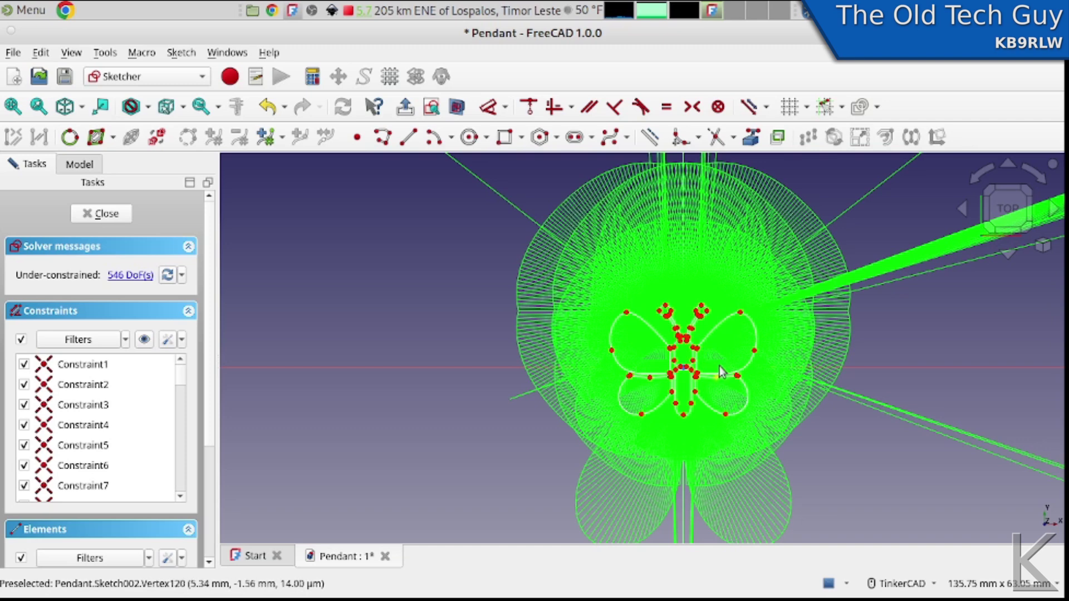
scroll(703, 354, "up", 4)
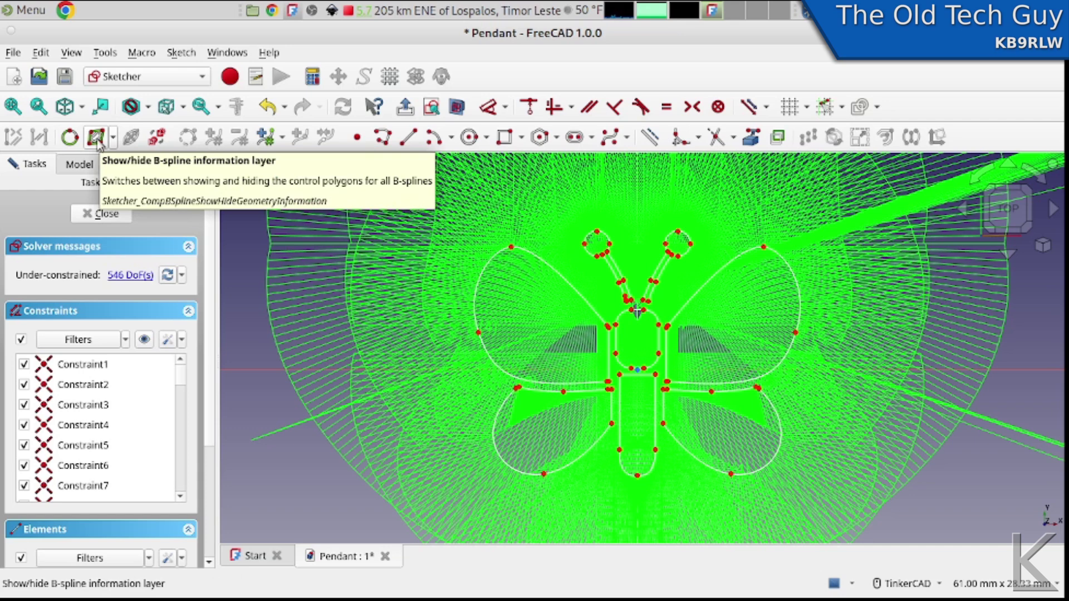
Step: Toggle the B-spline degree and control polygon displays, then hide the curvature combs and knot multiplicity labels
left_click(113, 138)
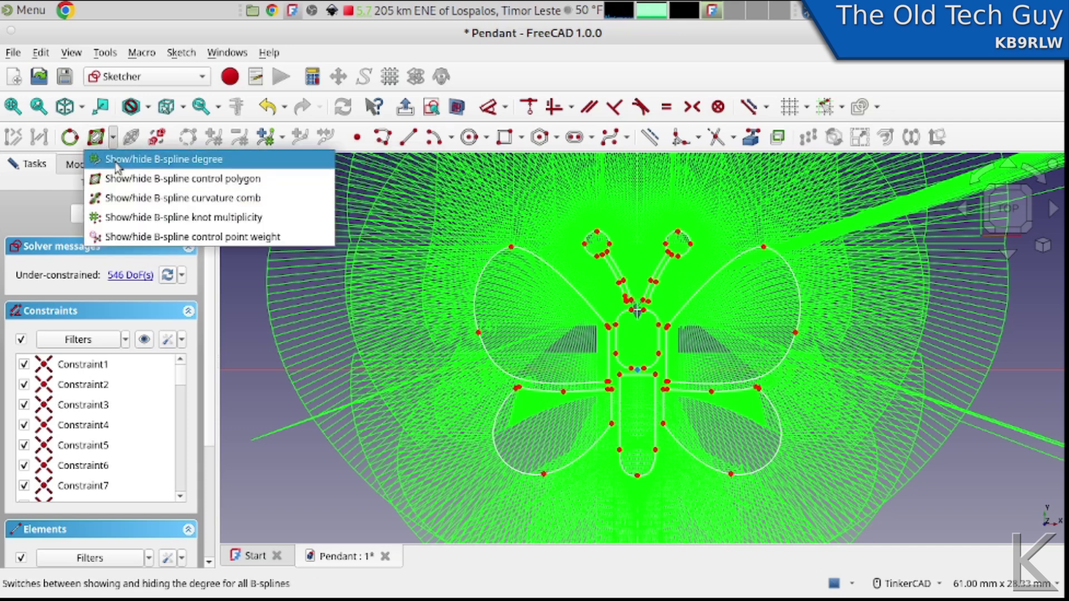
left_click(117, 161)
left_click(113, 138)
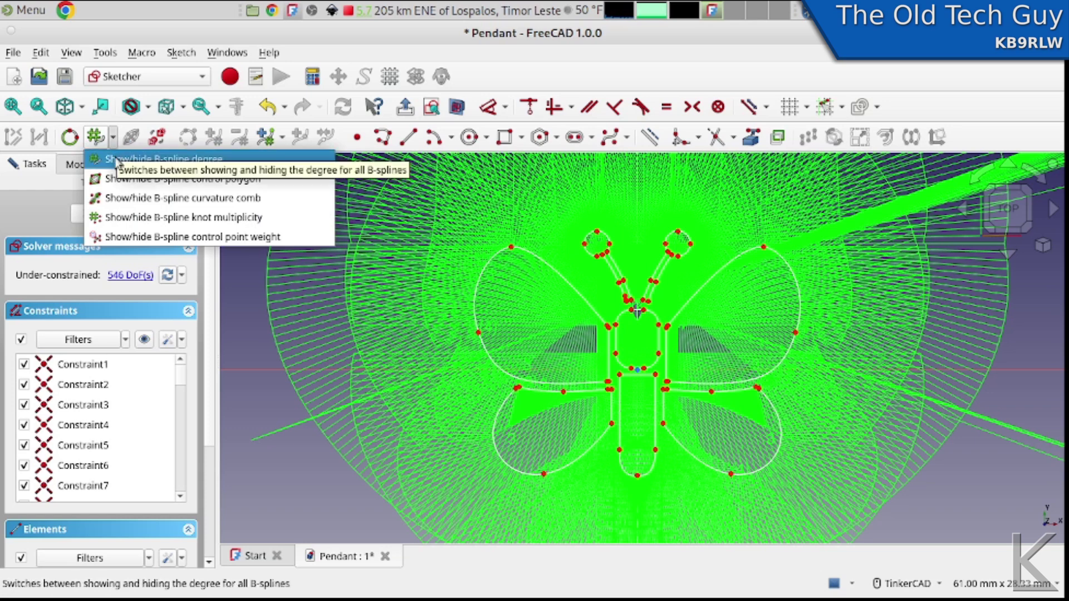
left_click(118, 161)
left_click(112, 138)
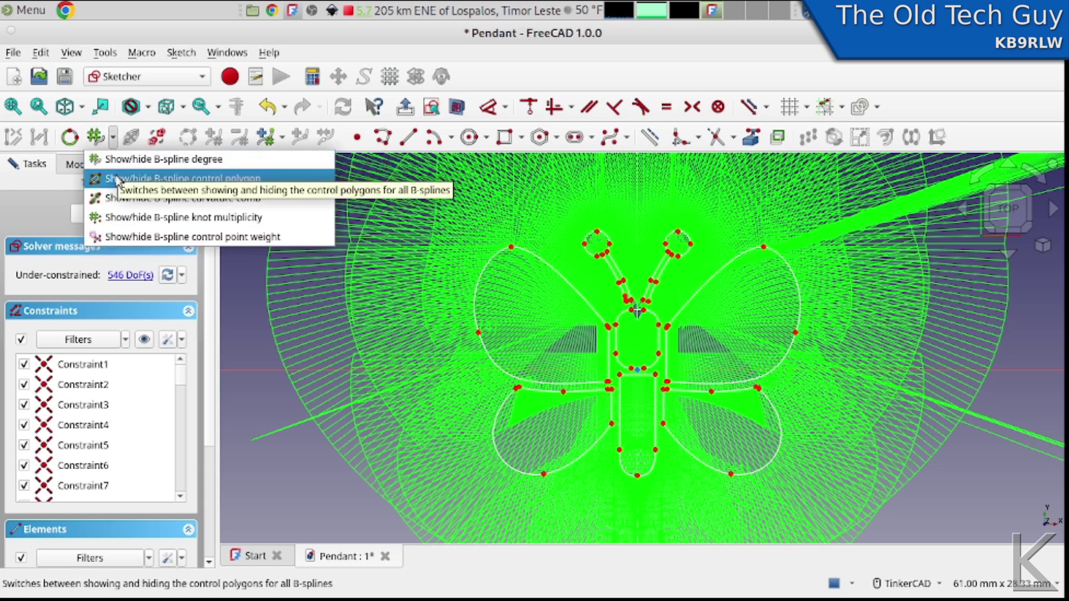
left_click(118, 179)
left_click(113, 138)
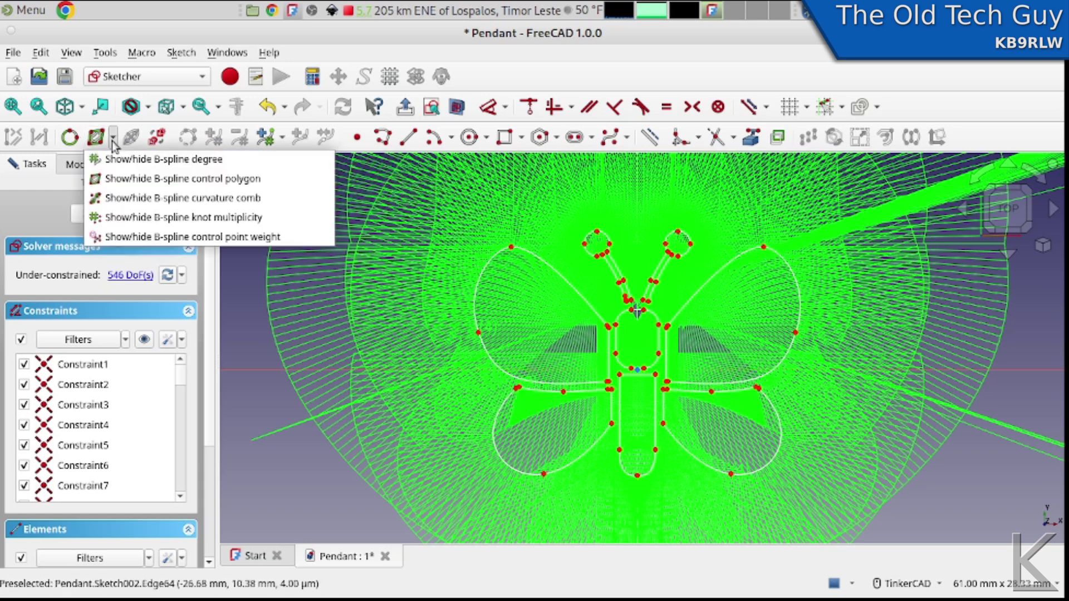
left_click(120, 198)
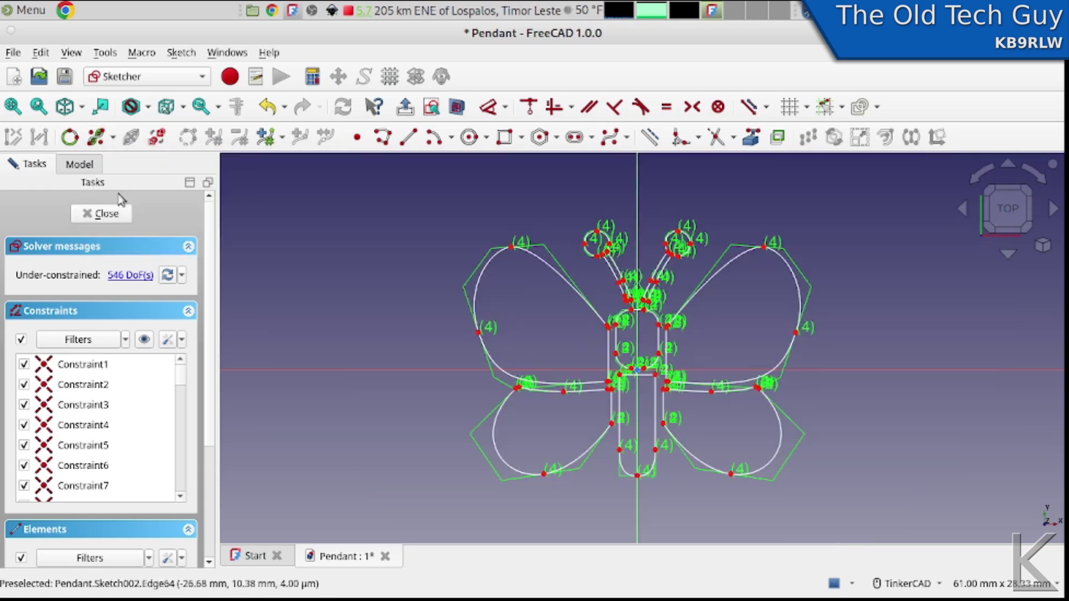
left_click(113, 138)
left_click(116, 218)
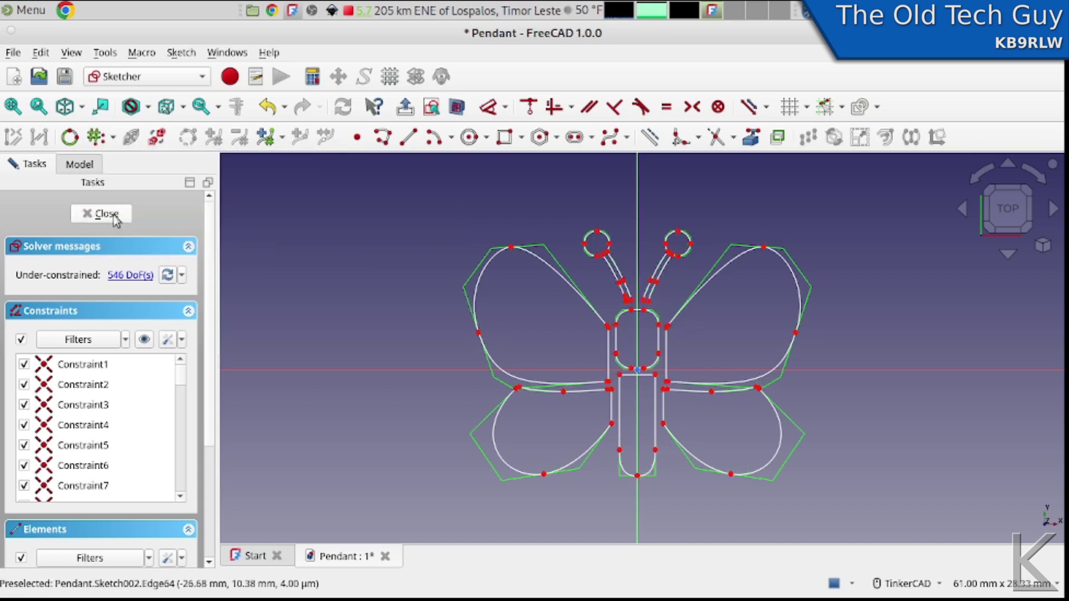
Step: Turn off the weight and degree labels and hide the control polygons, leaving only the outline
left_click(112, 138)
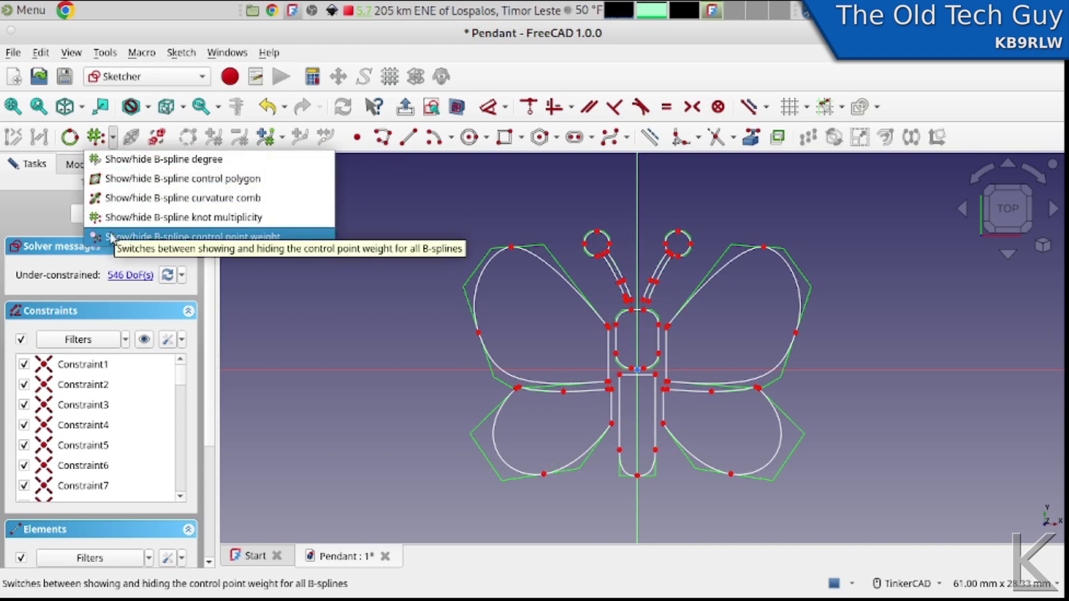
left_click(111, 237)
left_click(113, 138)
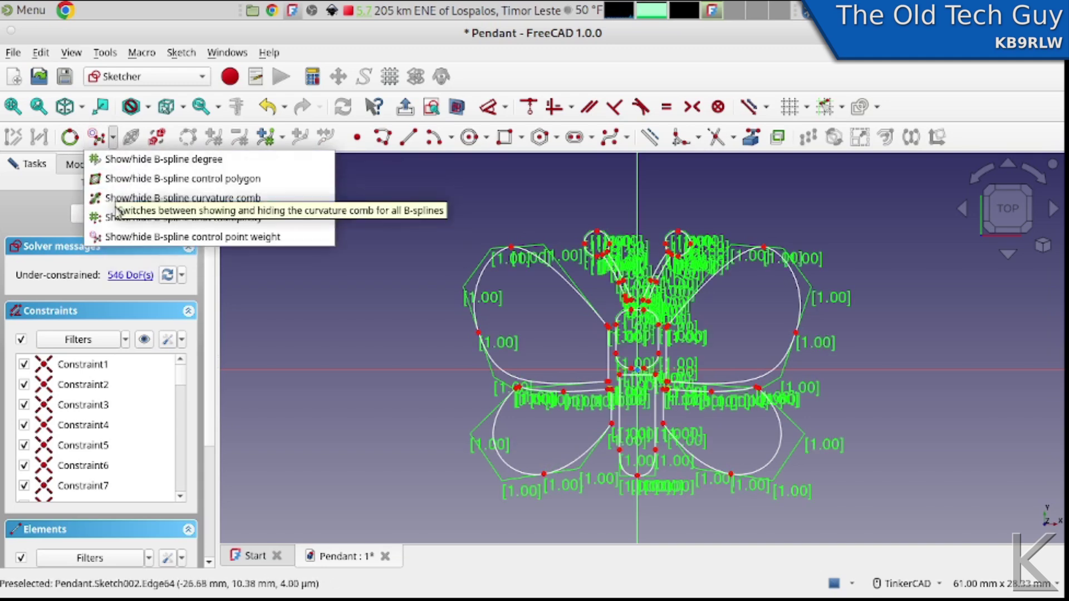
left_click(117, 210)
left_click(112, 138)
left_click(110, 161)
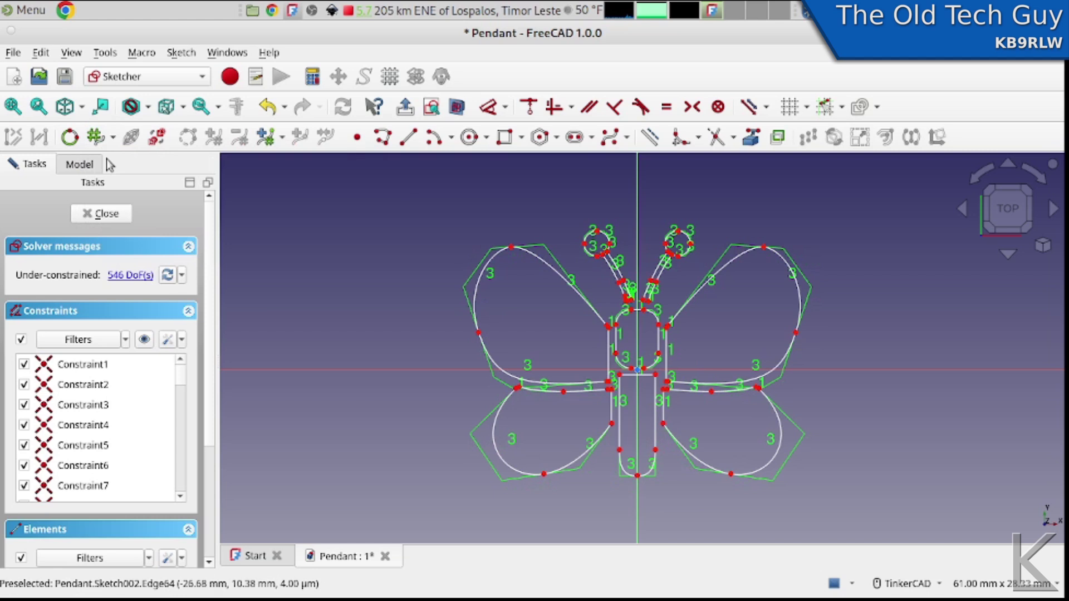
left_click(113, 138)
left_click(111, 160)
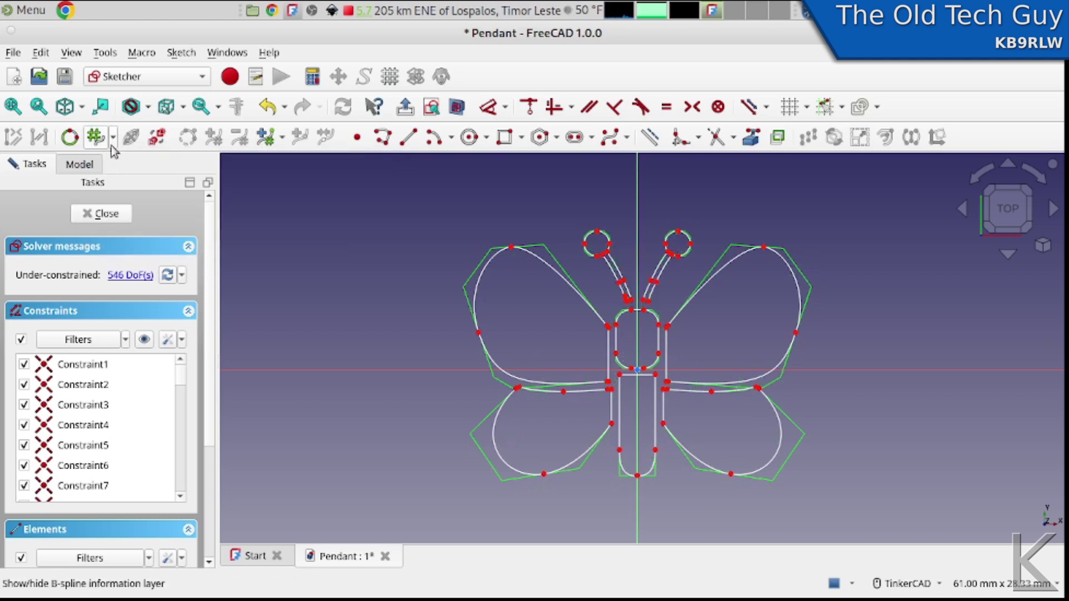
left_click(112, 138)
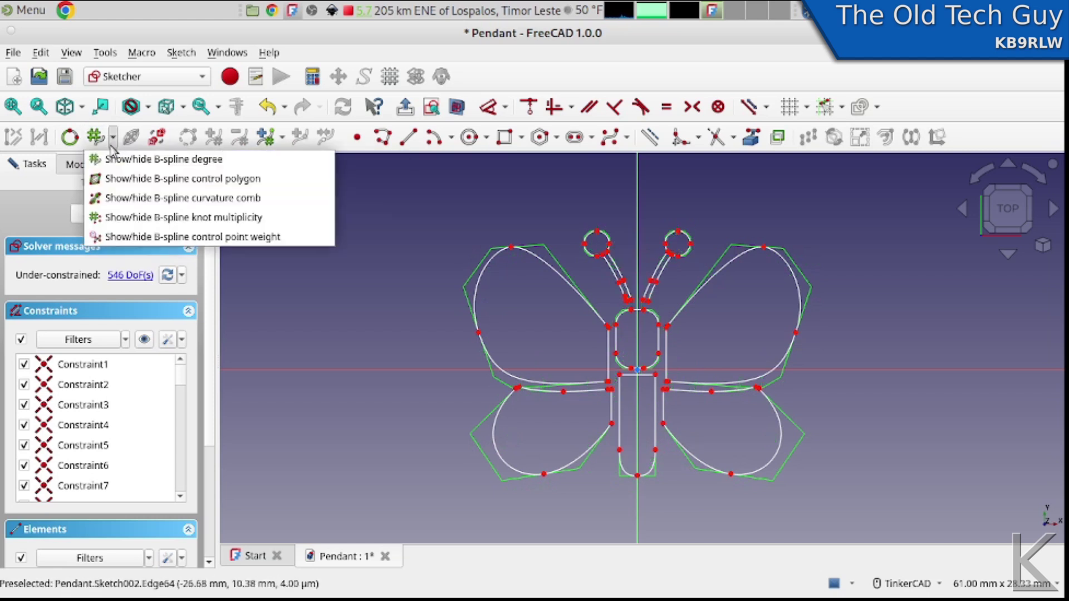
left_click(105, 178)
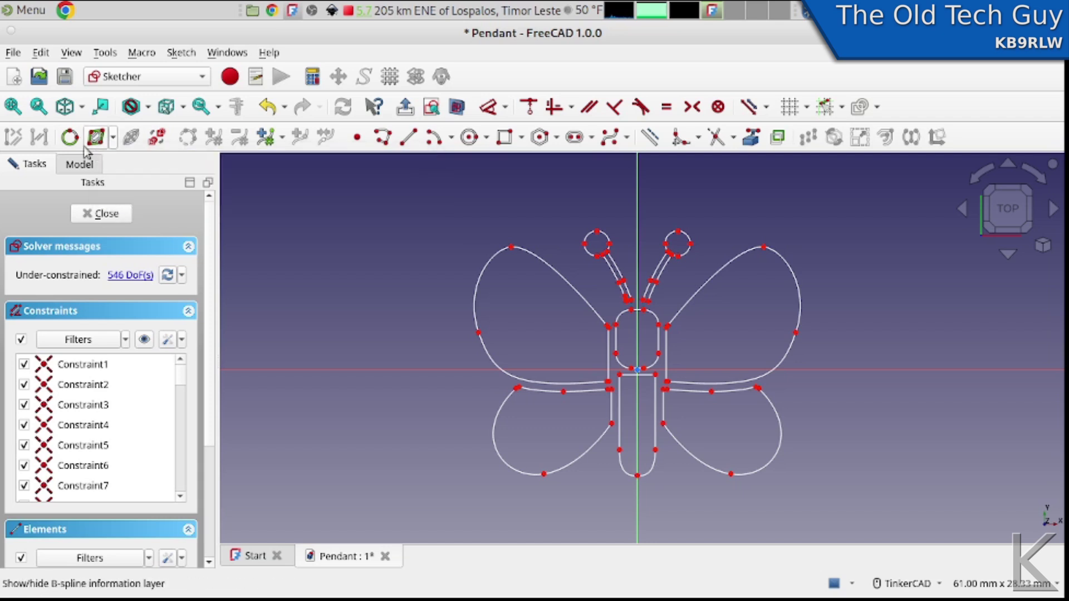
Step: Zoom and pan across the butterfly outline, including its body section, then close Sketch002
scroll(686, 383, "up", 3)
scroll(685, 383, "up", 3)
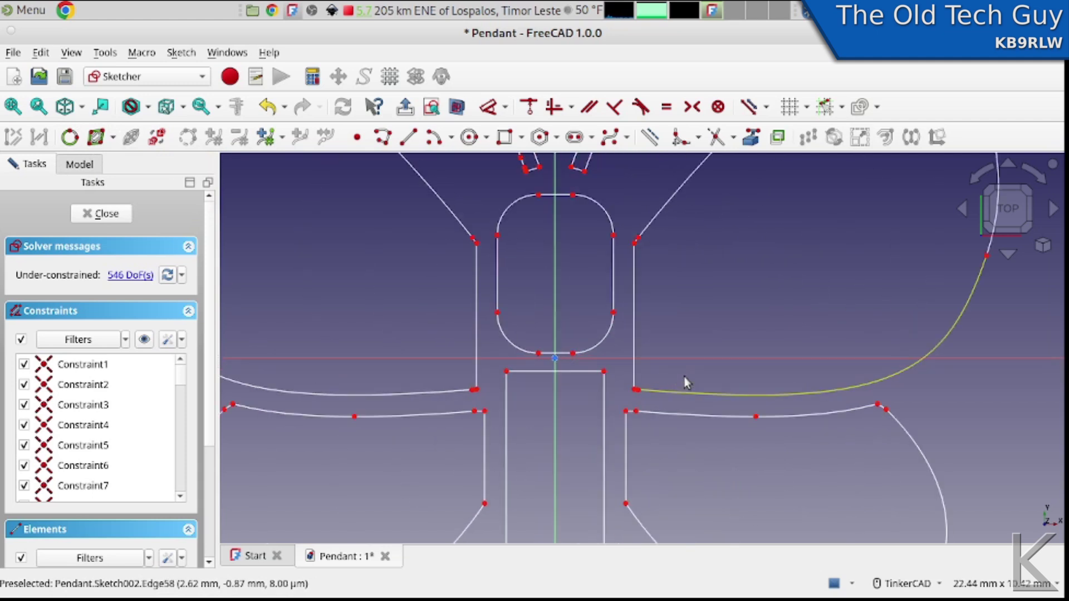
scroll(686, 383, "down", 4)
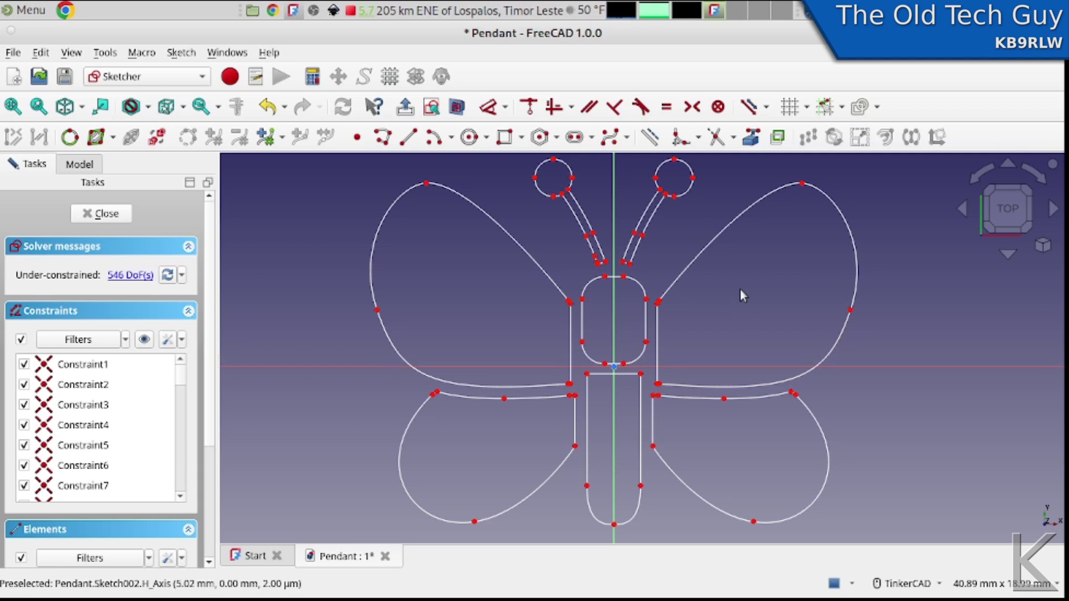
scroll(490, 461, "up", 6)
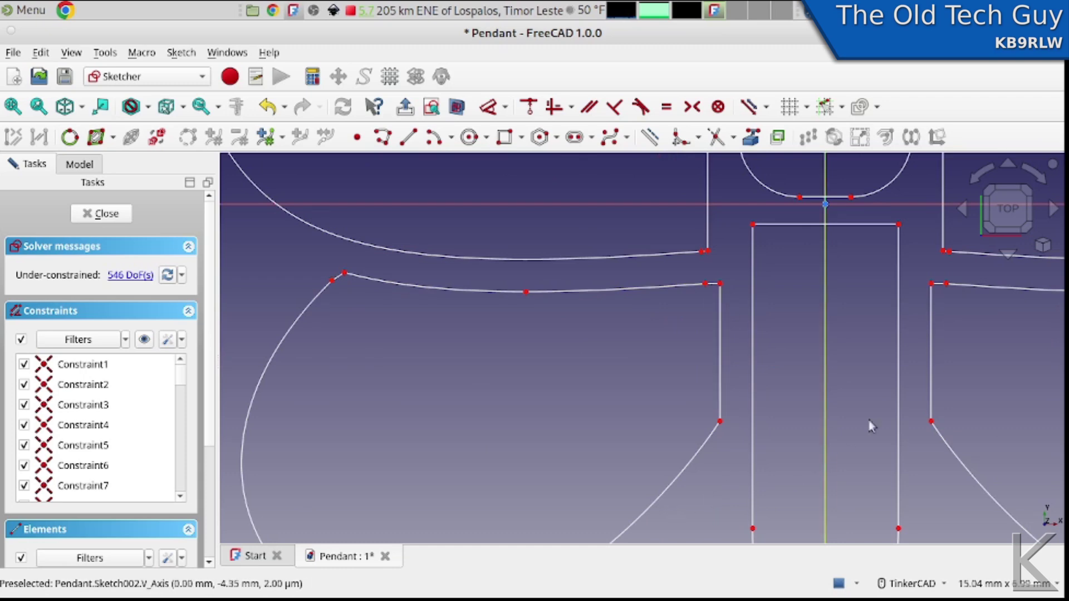
scroll(891, 362, "down", 5)
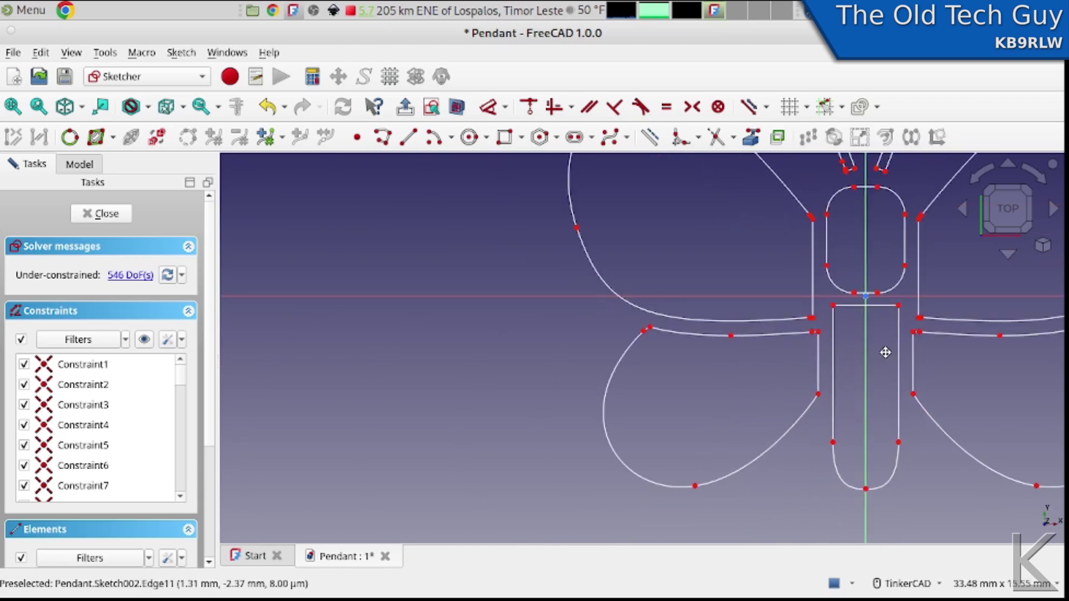
middle_click_drag(887, 358, 699, 393)
scroll(699, 394, "down", 1)
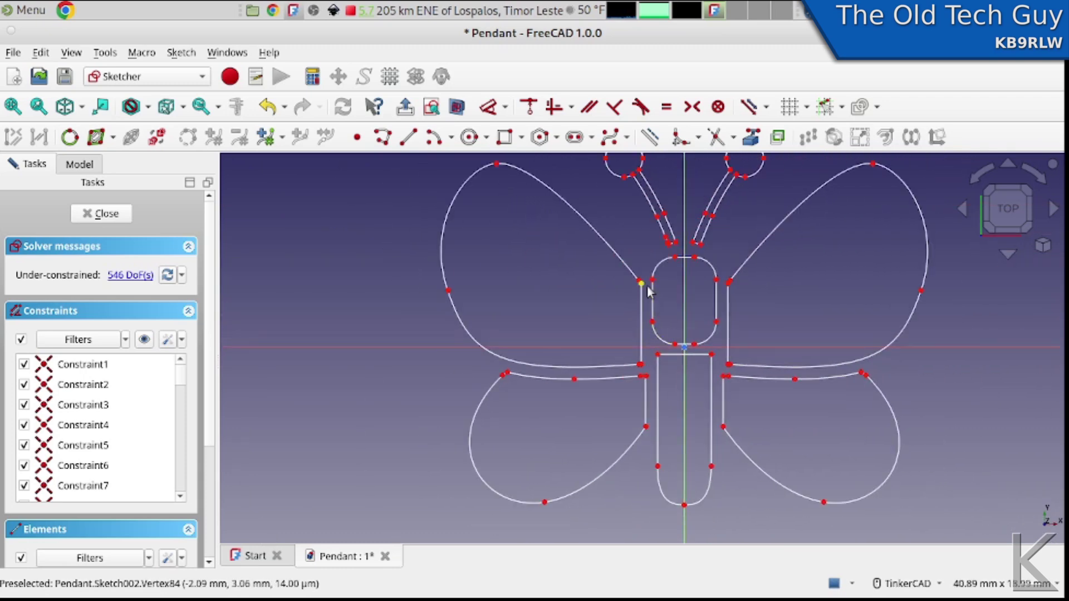
scroll(646, 285, "up", 7)
scroll(647, 285, "down", 8)
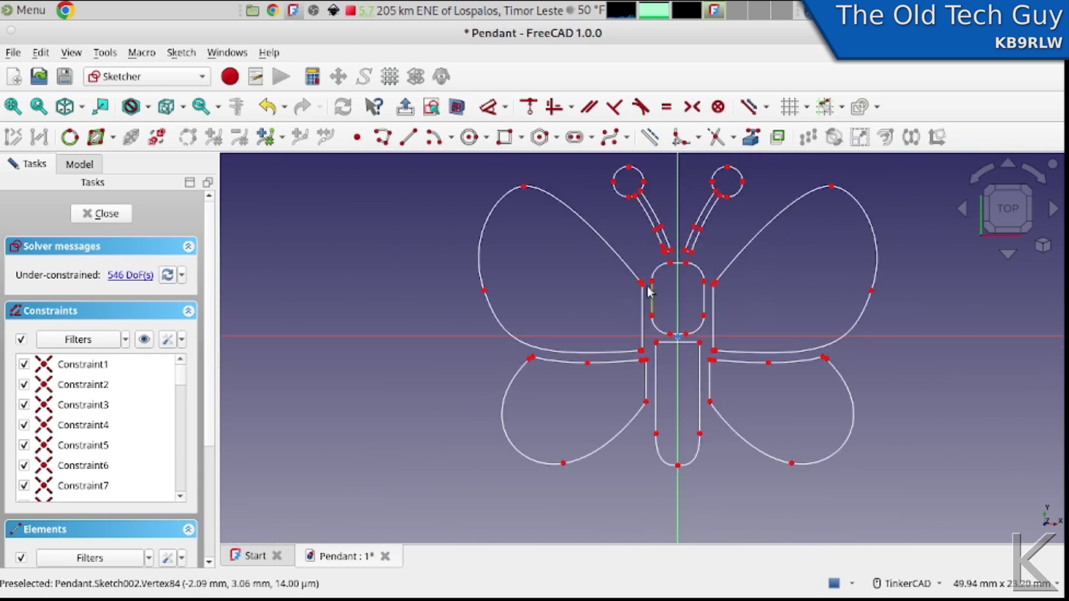
middle_click_drag(537, 279, 536, 306)
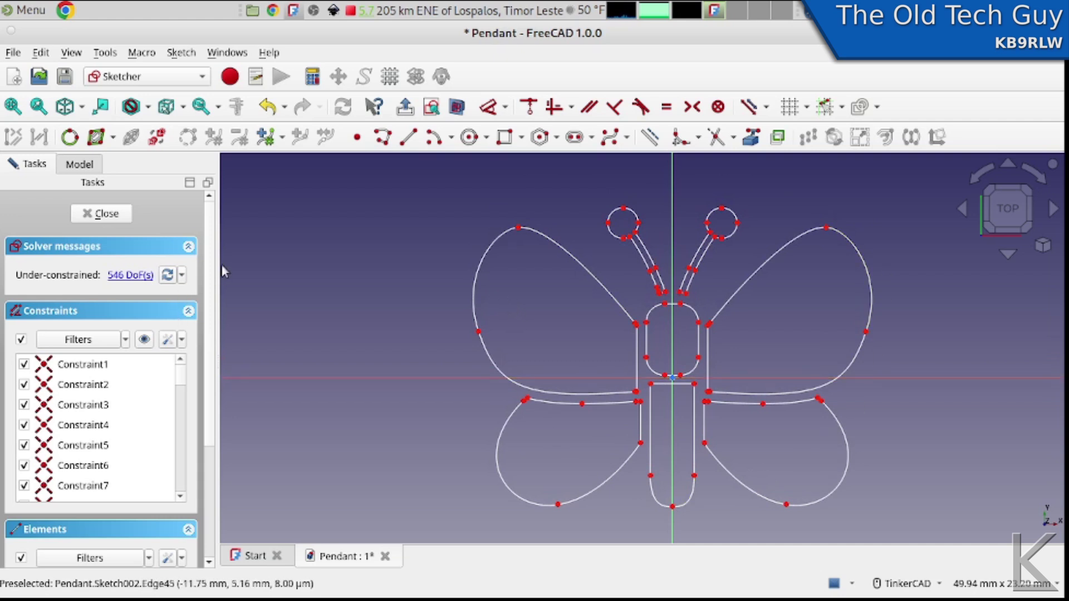
left_click(106, 215)
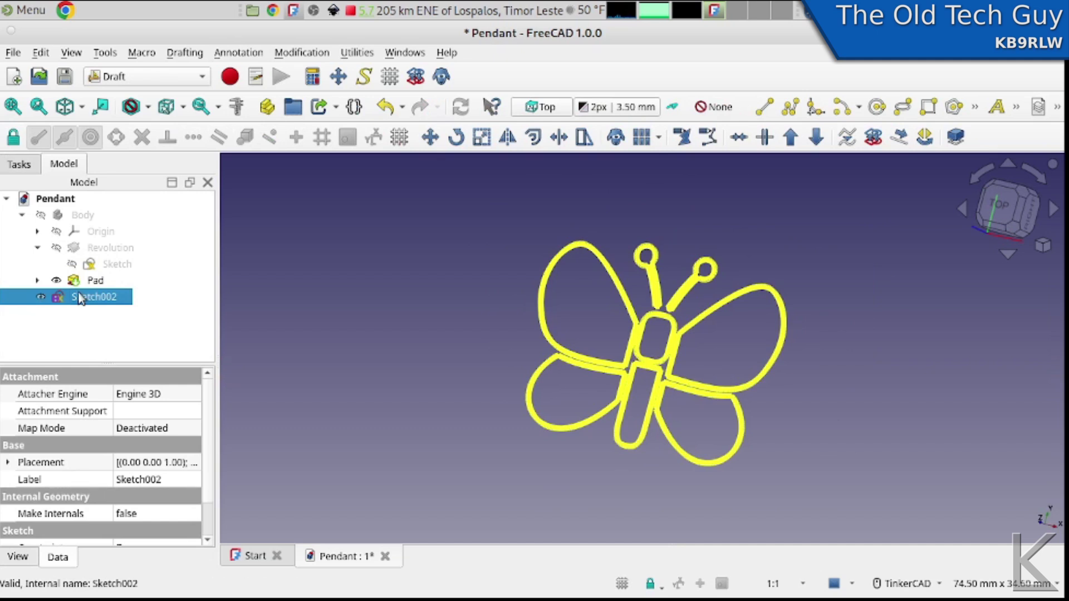
Step: Switch from Draft to the Part Design workbench and bring up the Model tree and Sketch menu
left_click(179, 76)
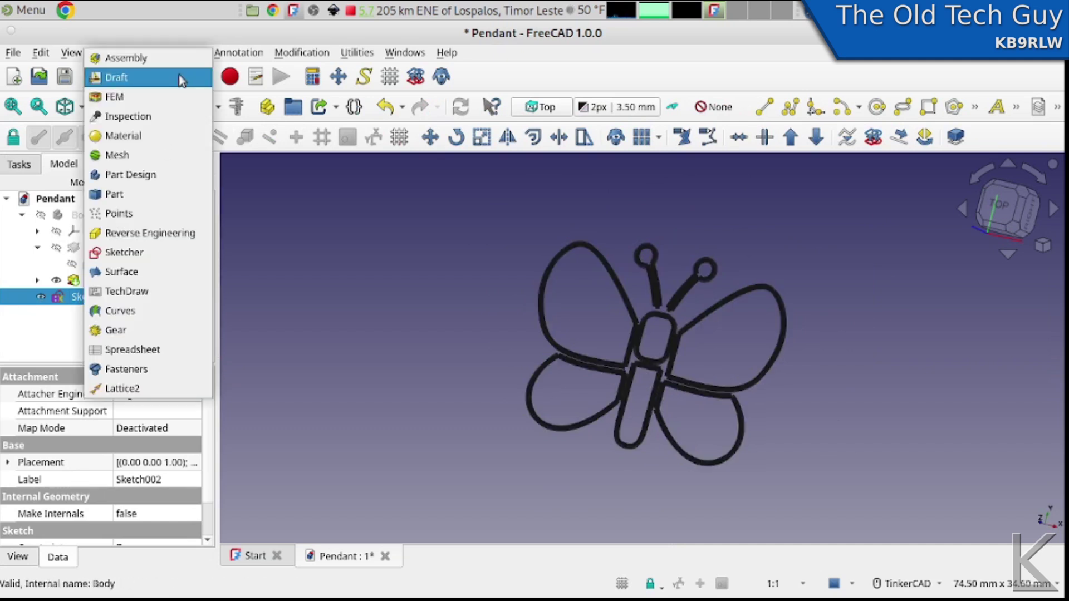
left_click(138, 175)
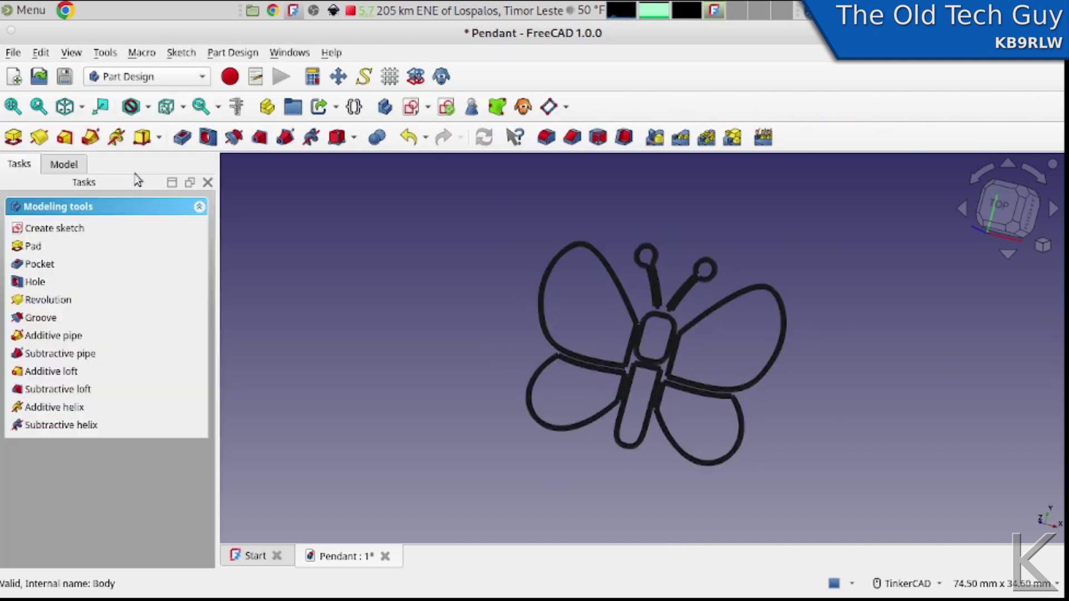
left_click(69, 166)
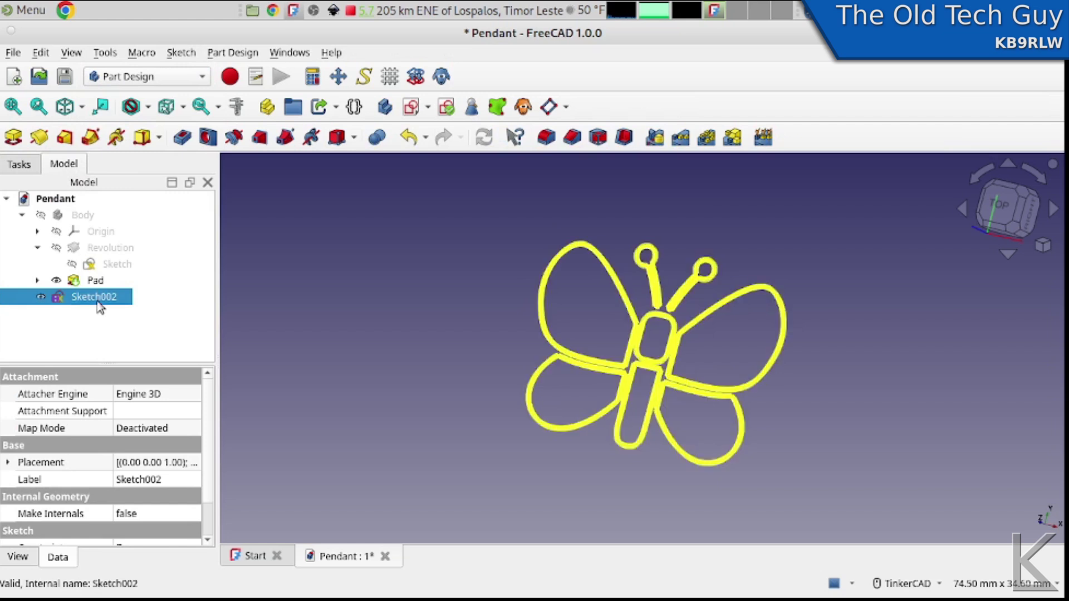
left_click(181, 53)
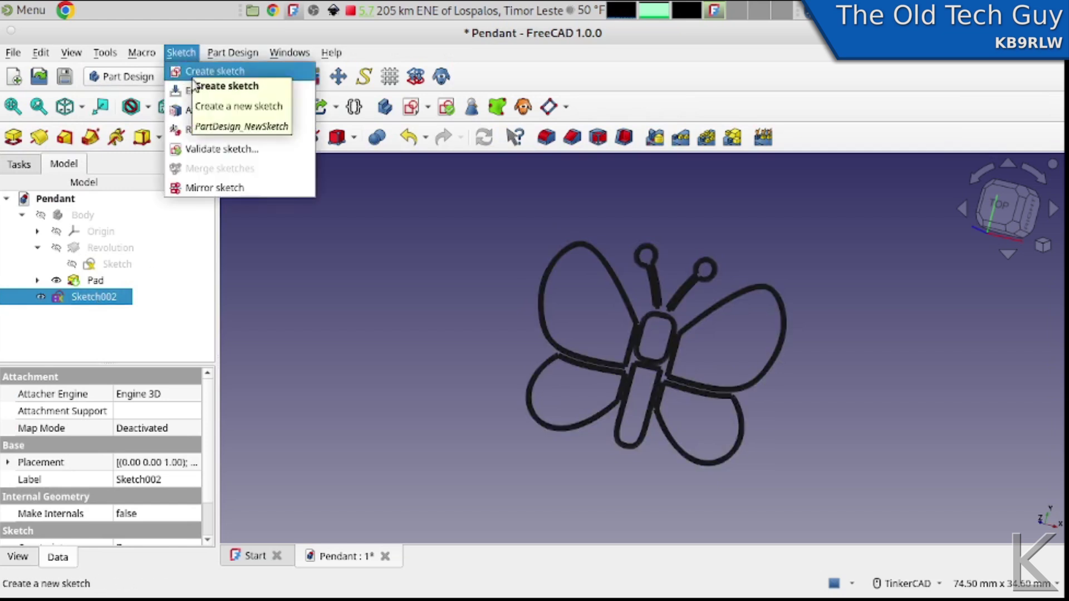
Step: Validate Sketch002, find and fix its missing coincidences, and close the validation check
left_click(243, 150)
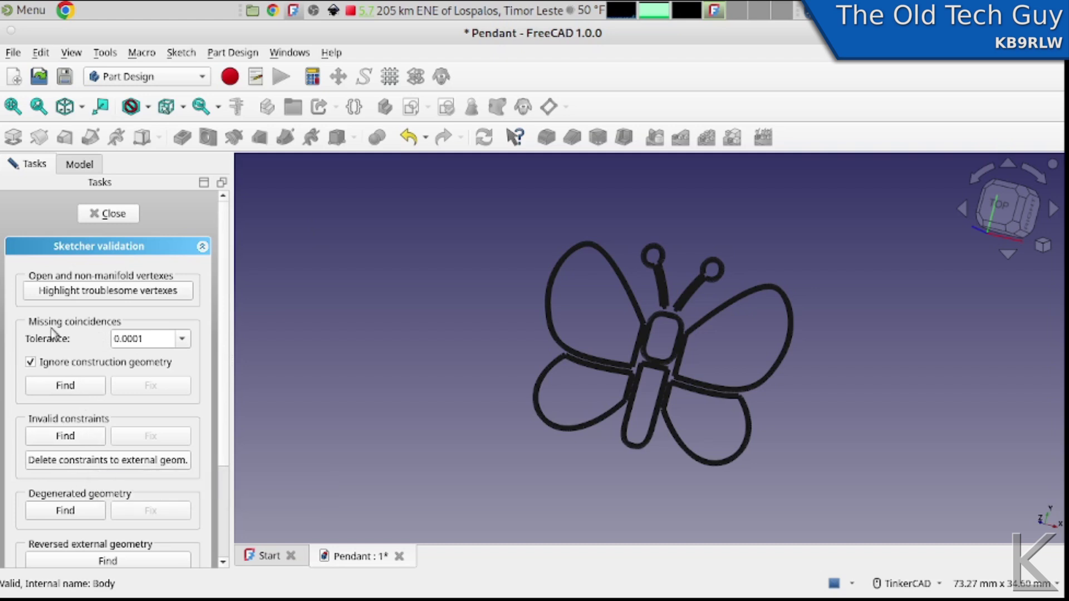
left_click(76, 387)
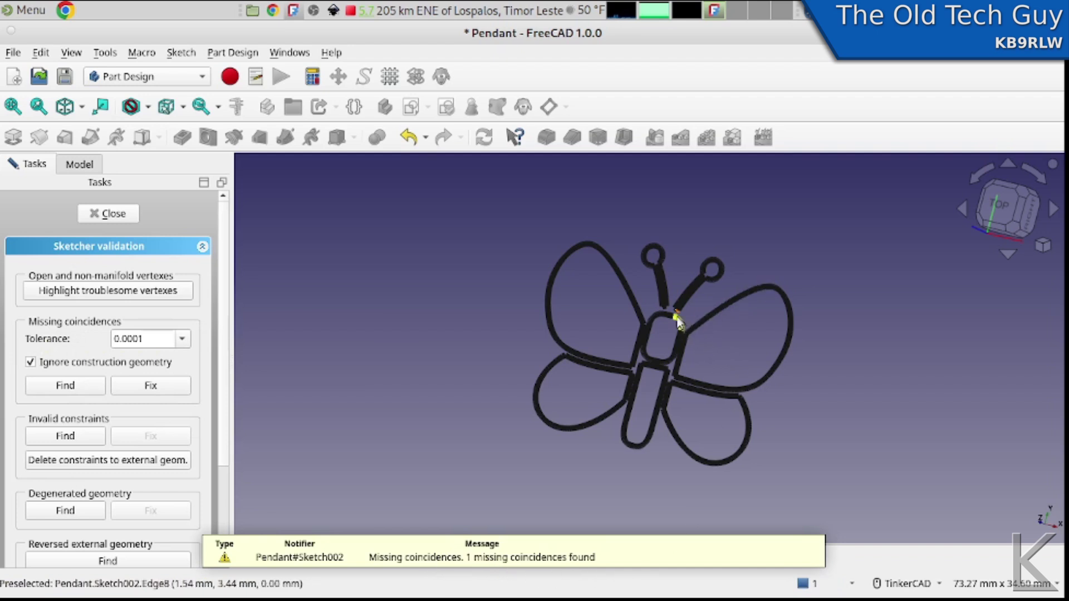
scroll(677, 321, "up", 8)
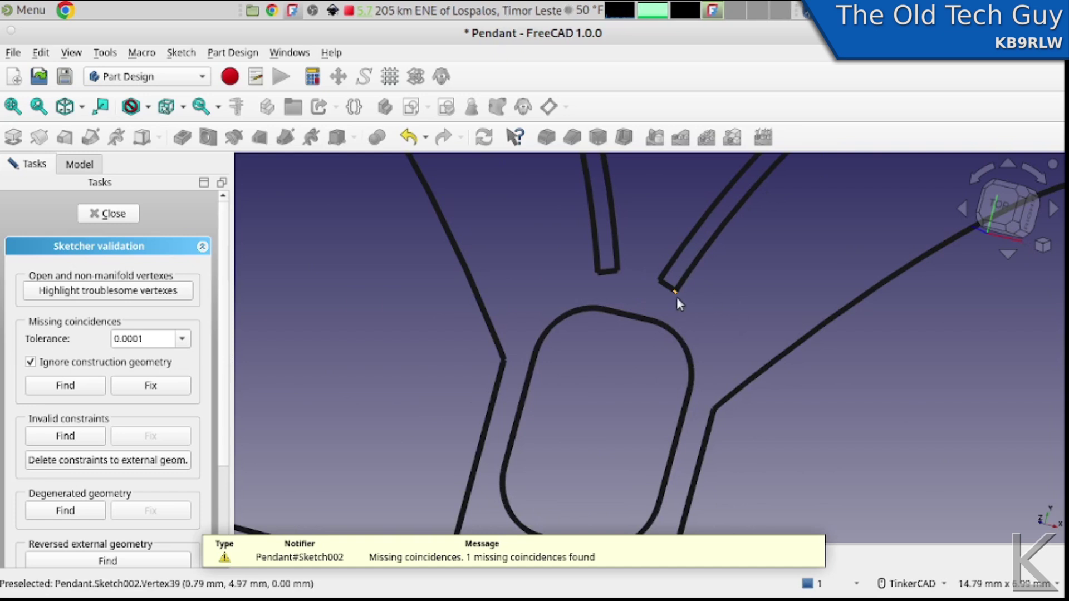
left_click(150, 386)
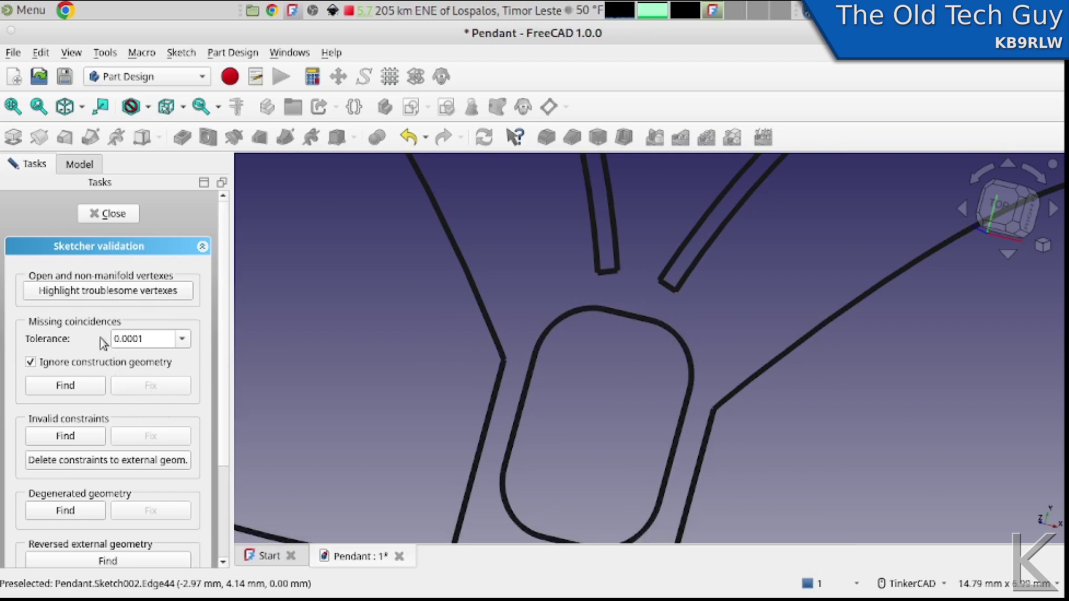
scroll(446, 357, "down", 5)
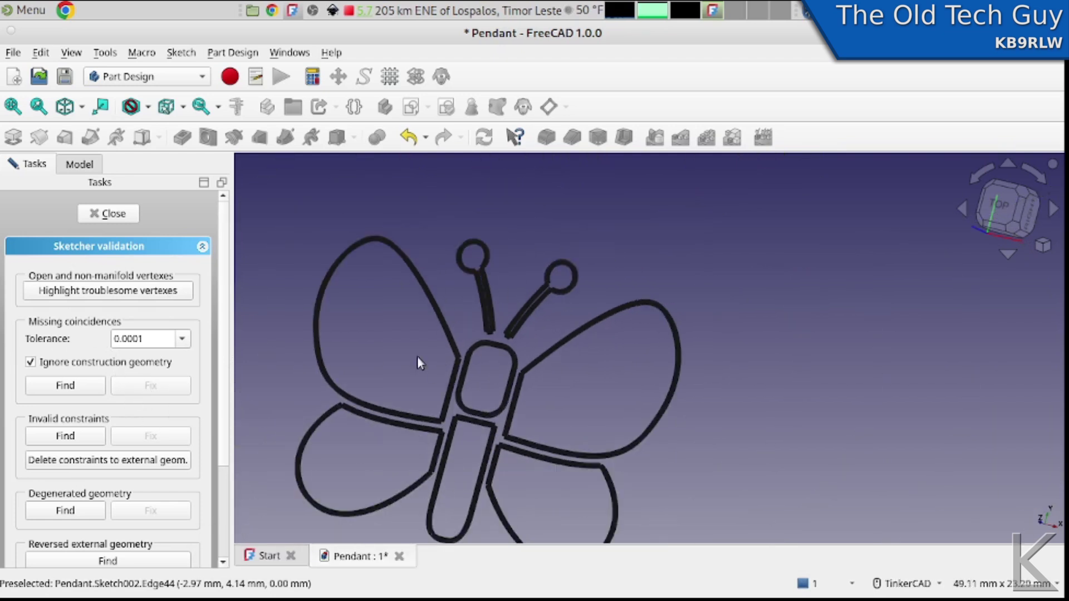
middle_click_drag(416, 355, 537, 284)
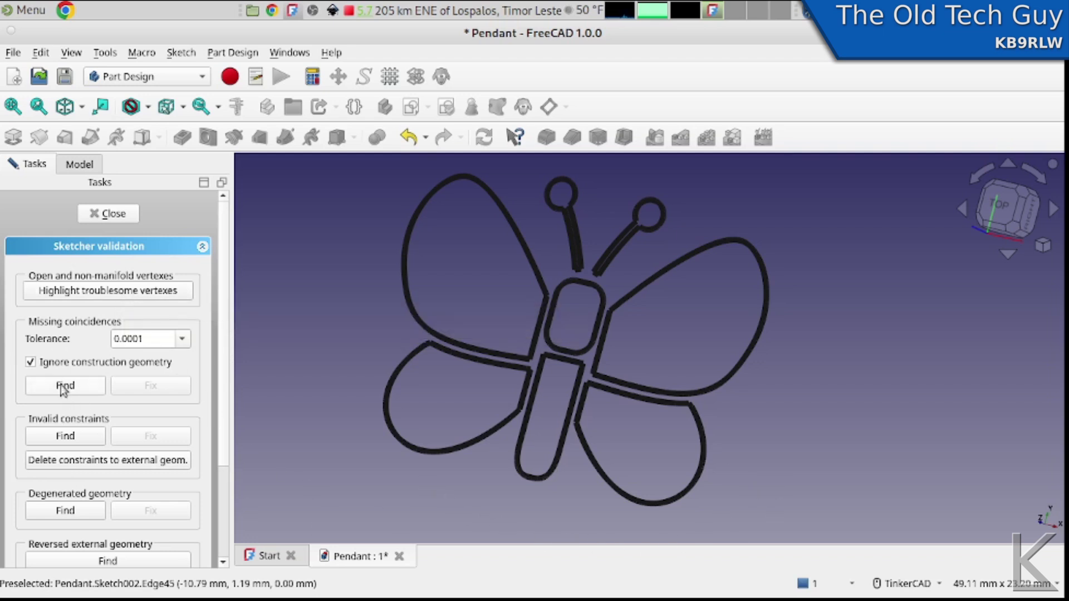
left_click(111, 215)
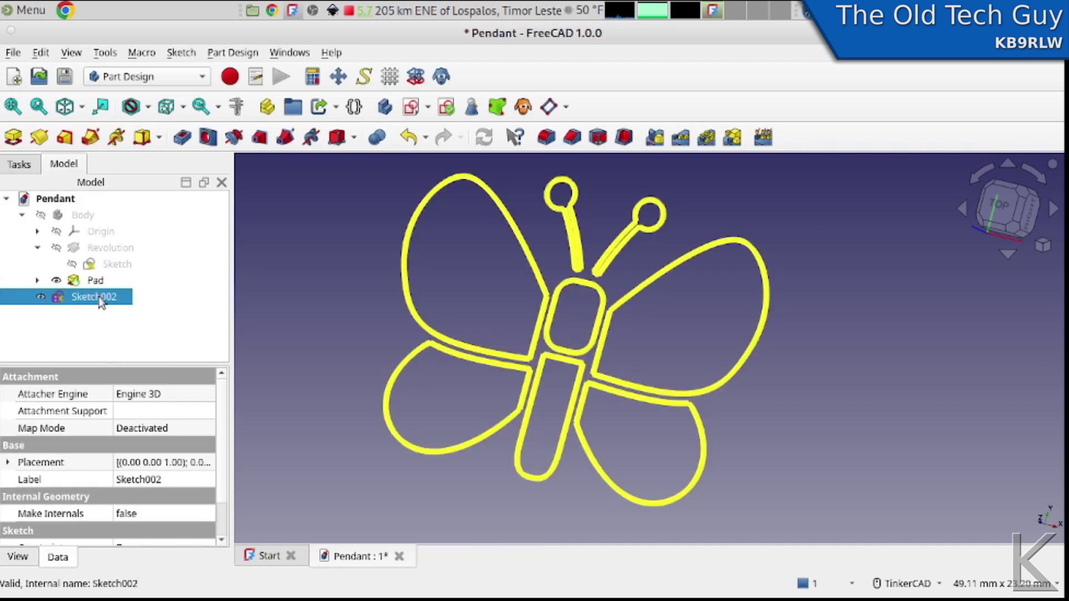
Step: Make the pendant Body visible again and shift it sideways in view
left_click(84, 215)
key("space")
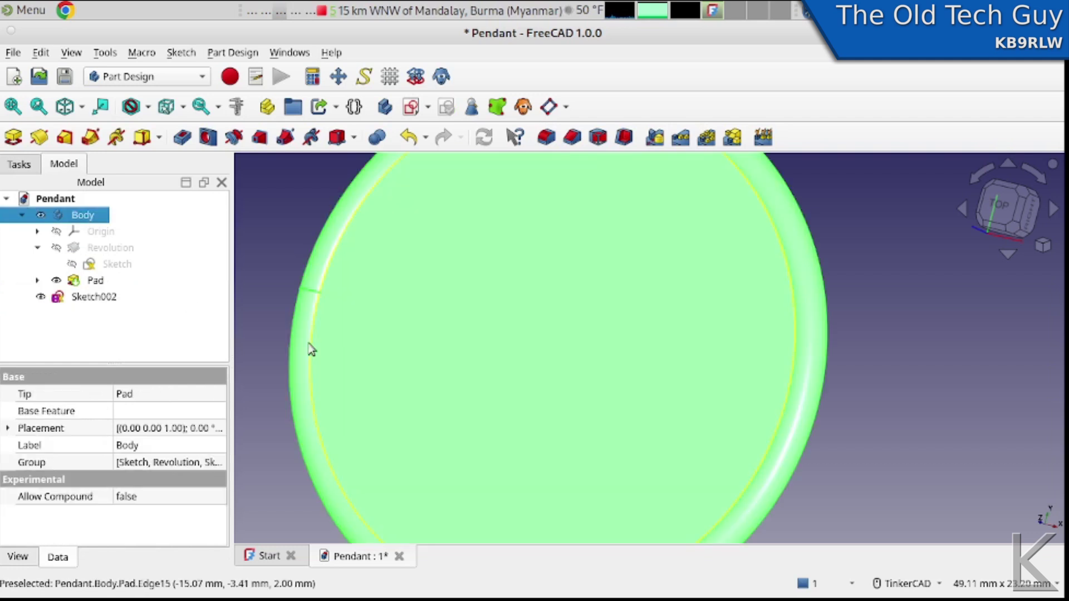
scroll(308, 349, "down", 3)
middle_click_drag(441, 366, 572, 368)
left_click(849, 421)
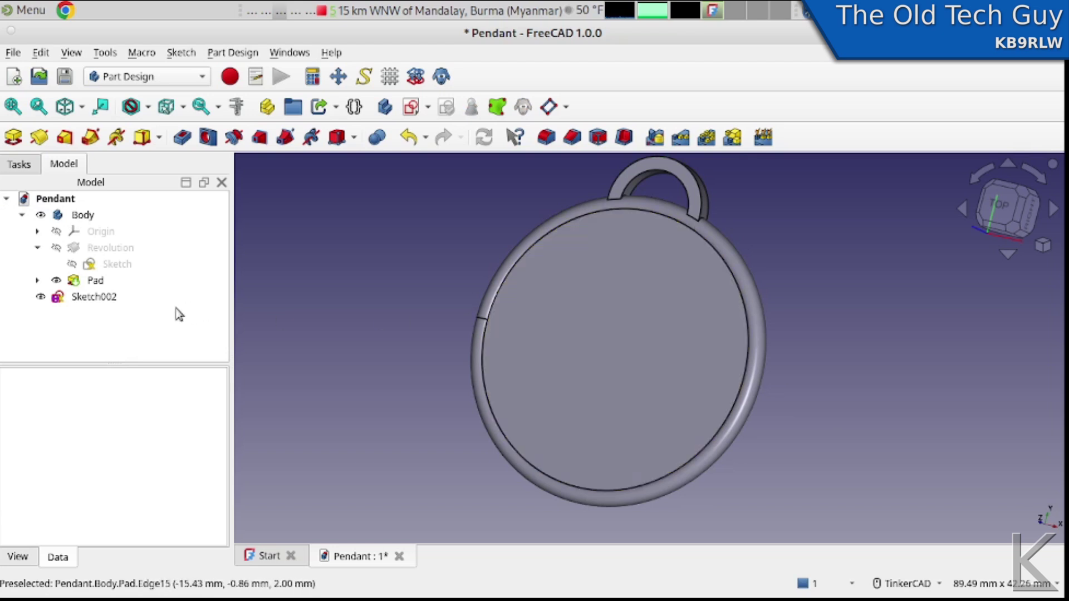
Step: Select Sketch002, widen the side panel and pick its Map Mode property
left_click(104, 305)
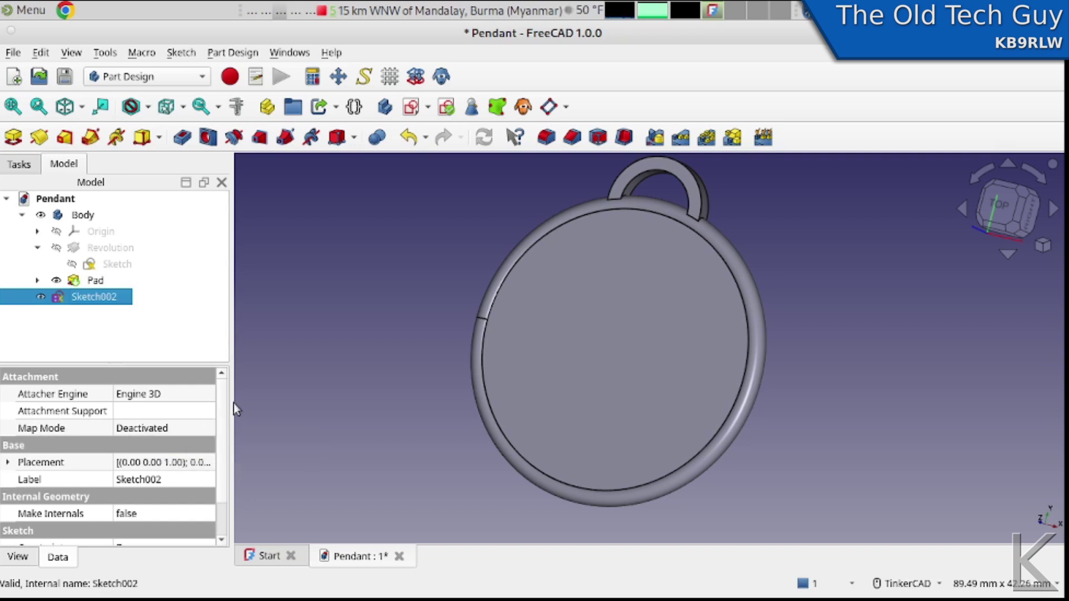
left_click_drag(231, 403, 358, 405)
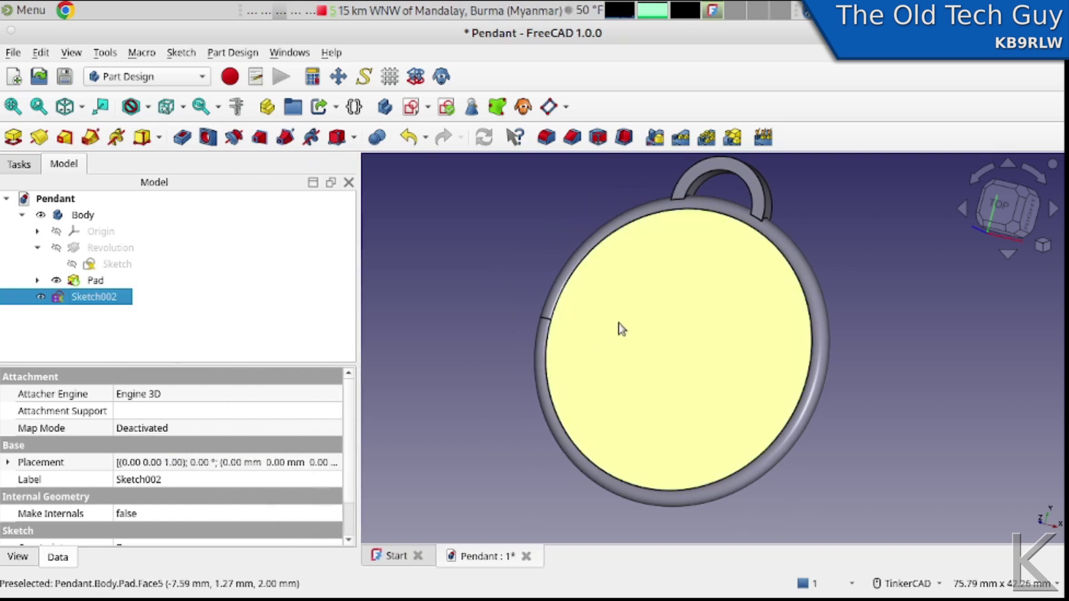
left_click(202, 430)
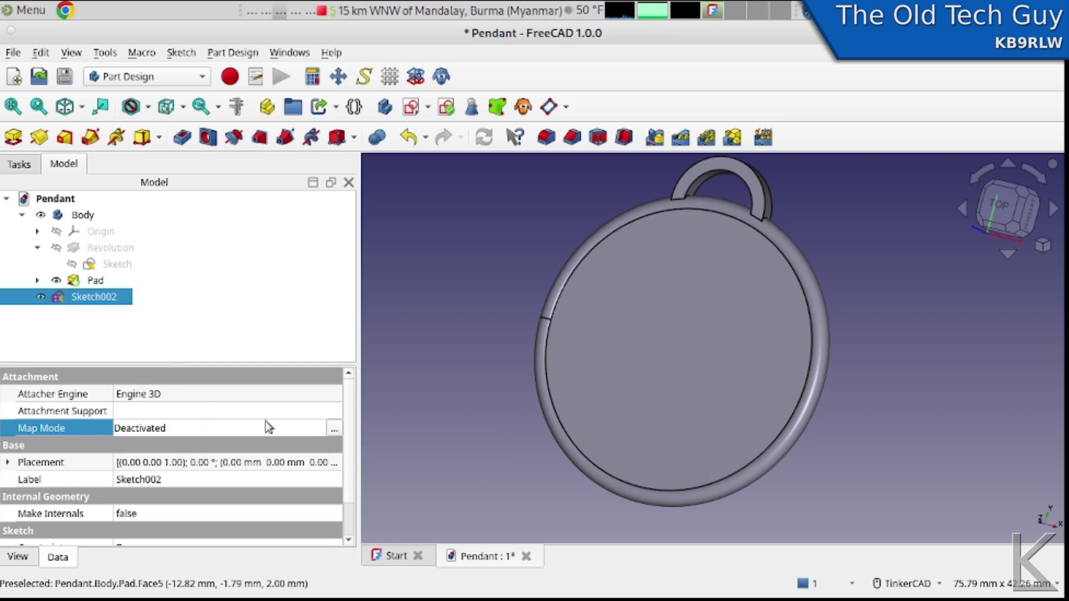
Step: Attach Sketch002 to the pendant's front face Pad:Face5 in Plane face mode
left_click(332, 428)
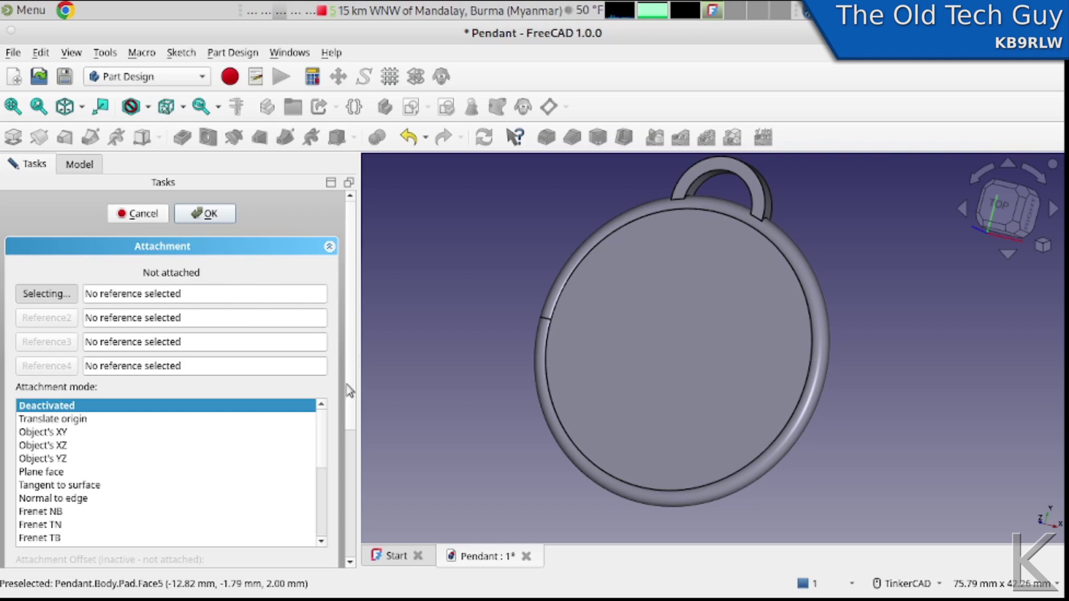
left_click(692, 342)
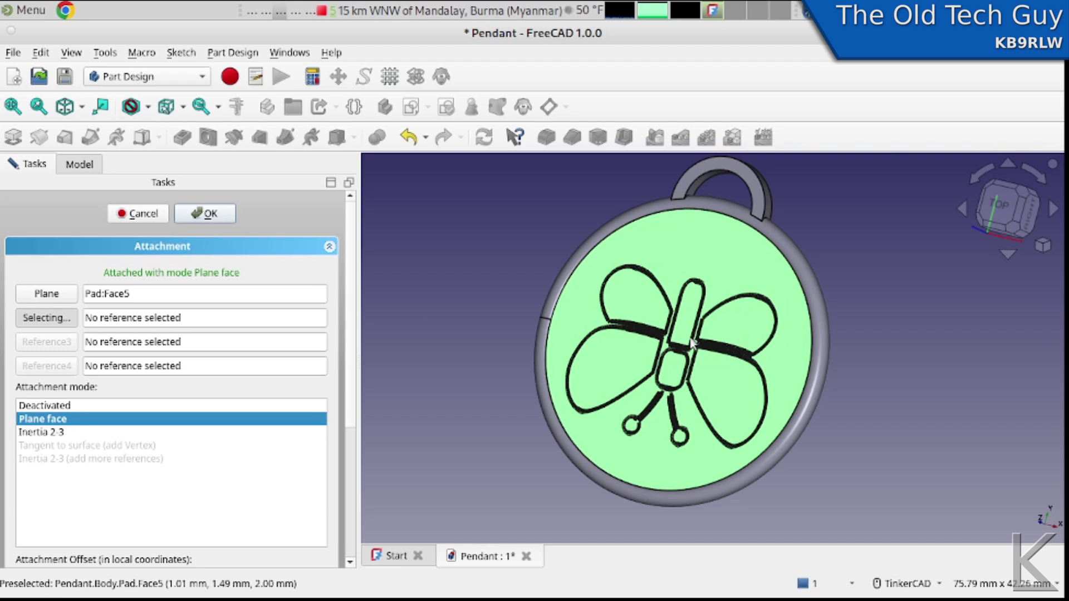
Step: Adjust the butterfly's sideways and vertical attachment offsets
scroll(354, 288, "down", 5)
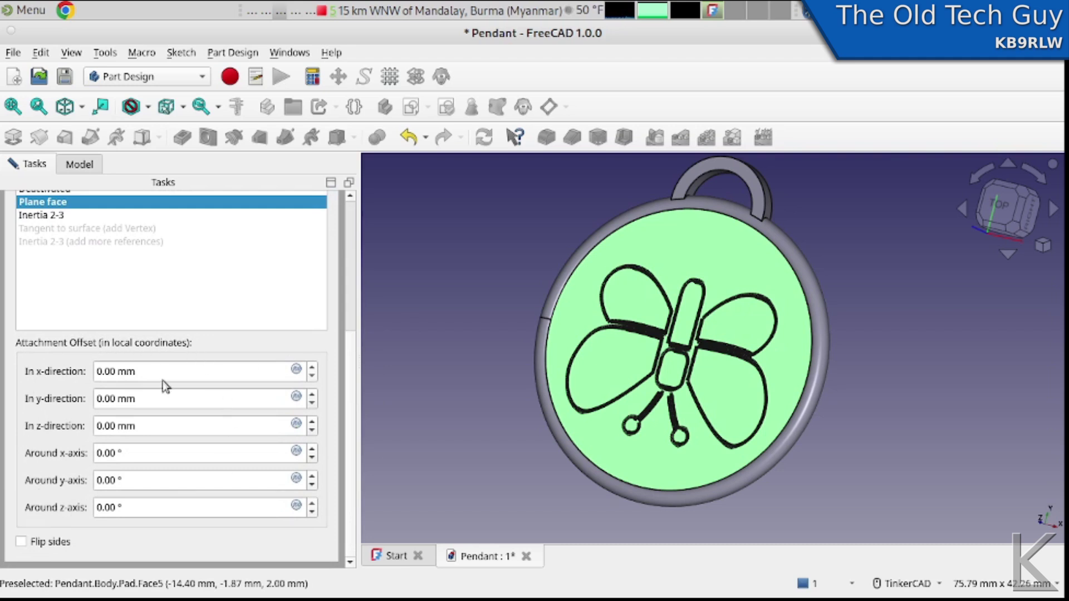
left_click(178, 372)
scroll(179, 372, "up", 2)
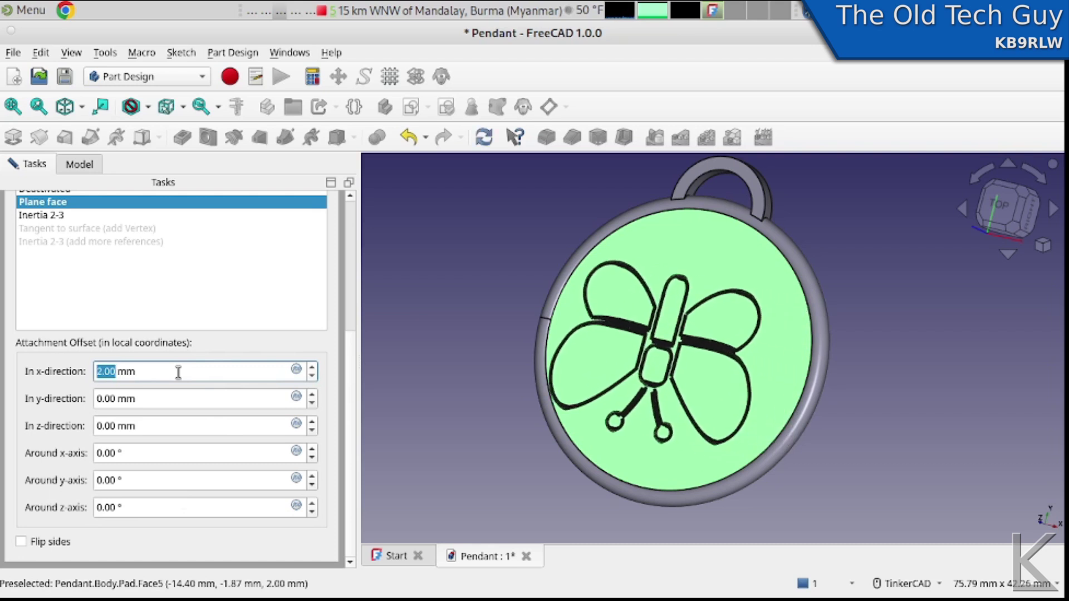
scroll(178, 371, "down", 2)
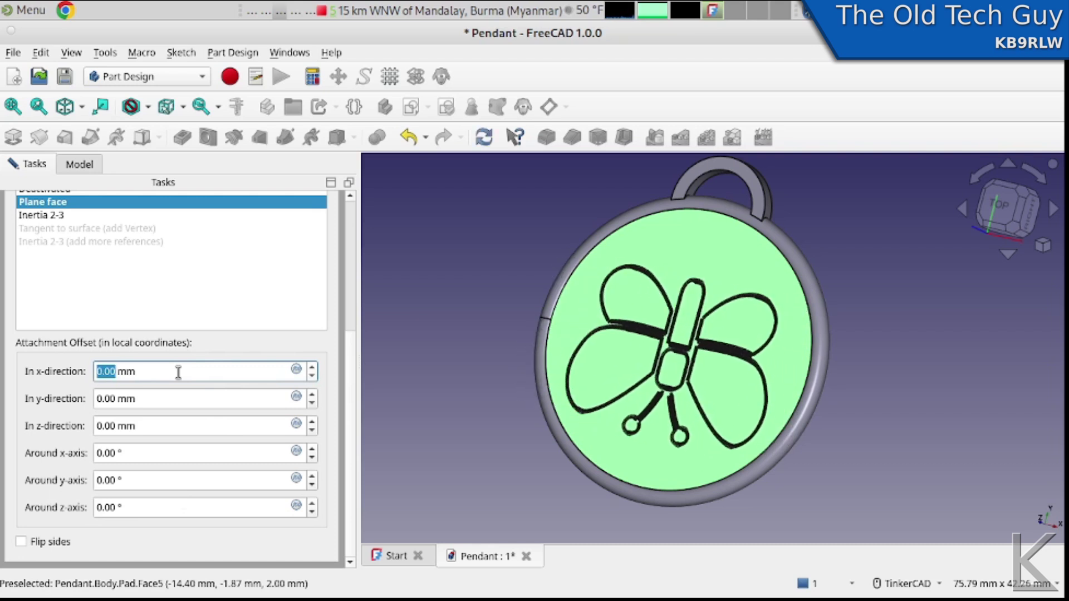
left_click(180, 399)
scroll(181, 401, "down", 1)
scroll(181, 403, "down", 1)
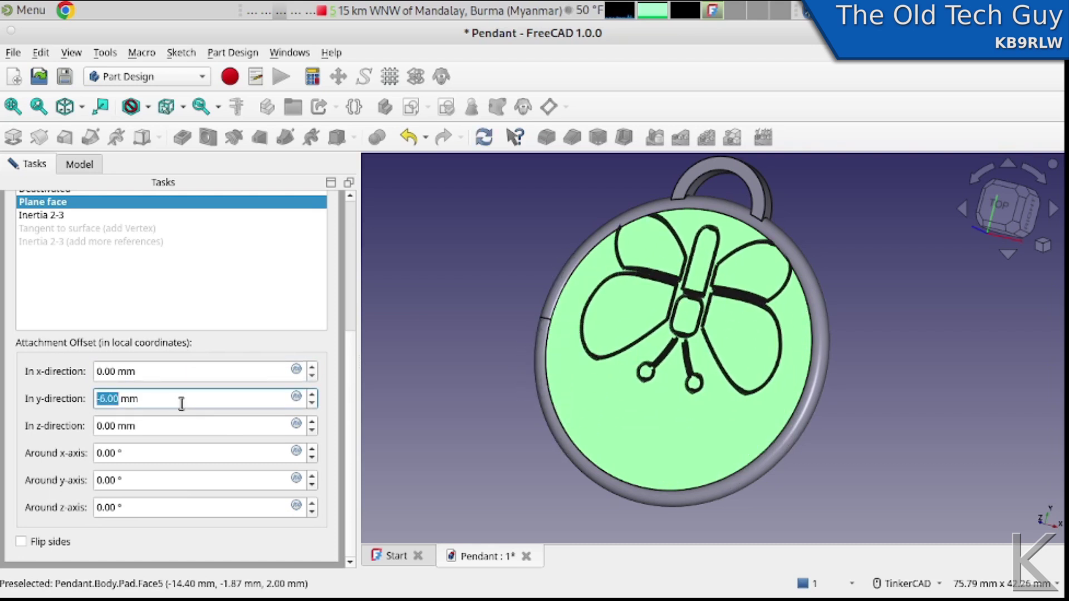
scroll(181, 403, "up", 1)
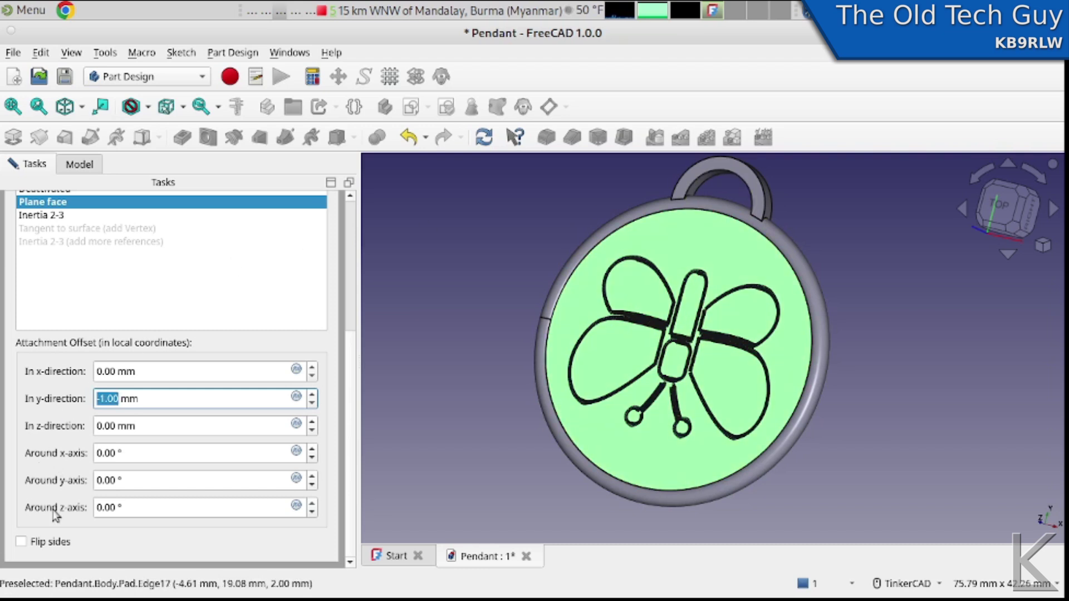
Step: Rotate the butterfly 180° around the z-axis, set the y-offset to 1 mm, and confirm the attachment
left_click(97, 507)
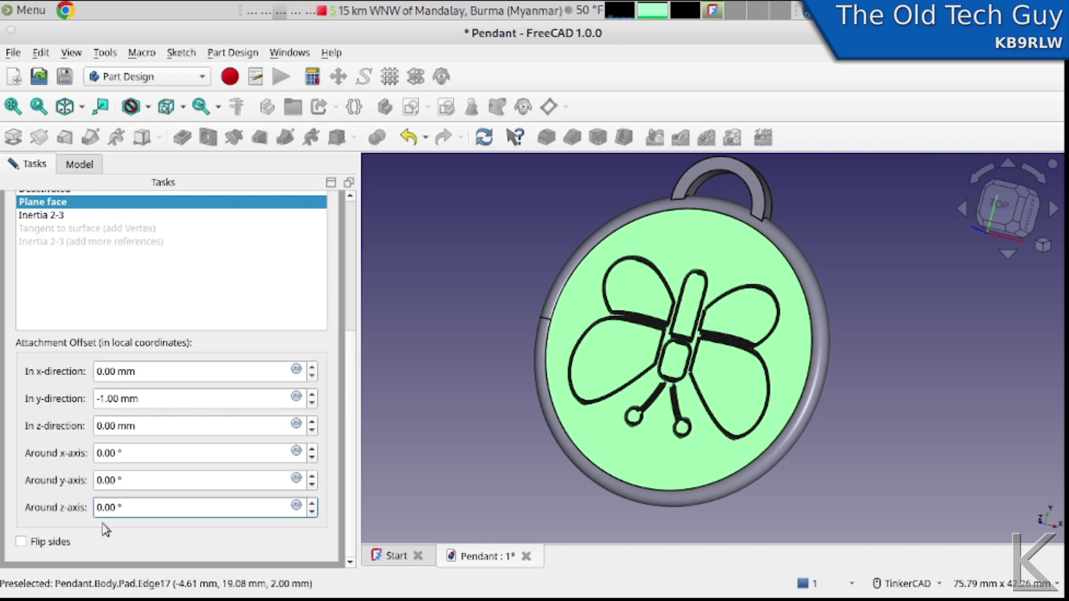
type("18")
key("Tab")
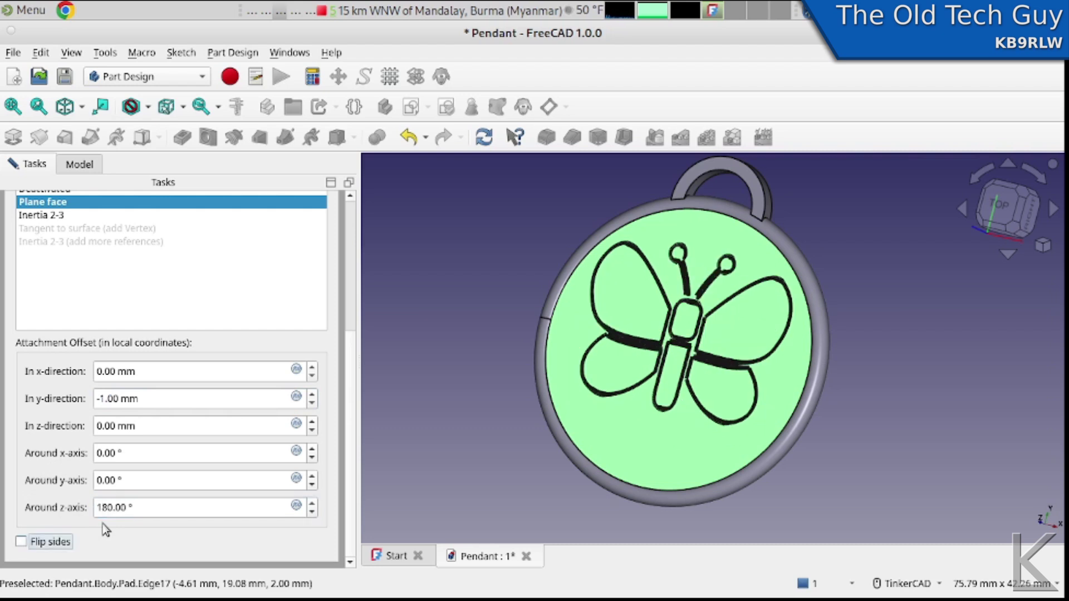
left_click(192, 399)
scroll(191, 398, "down", 1)
scroll(191, 399, "up", 4)
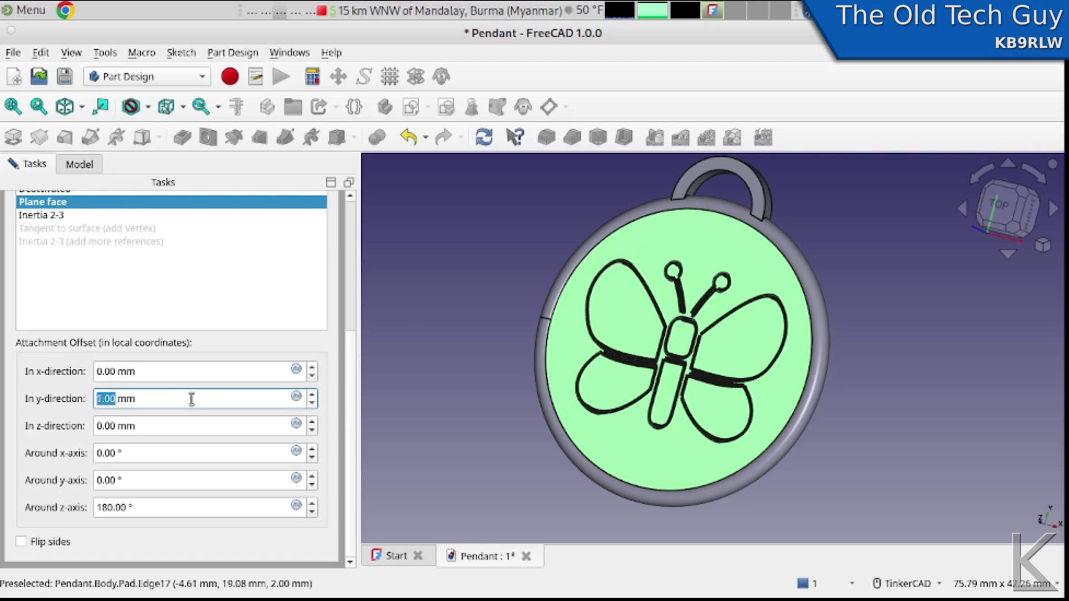
scroll(192, 398, "down", 1)
left_click_drag(349, 351, 366, 216)
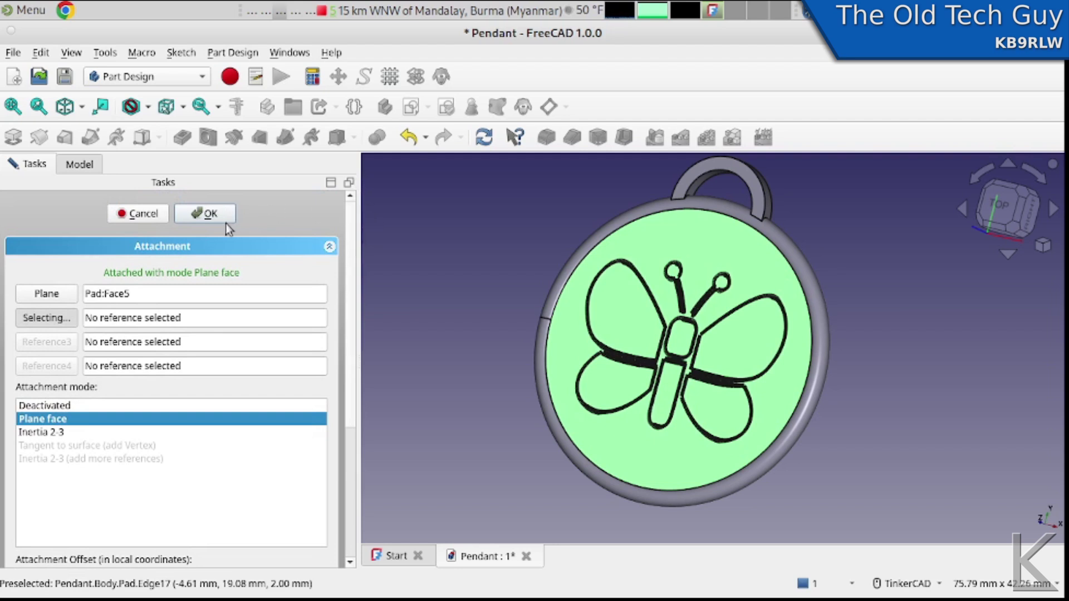
left_click(211, 215)
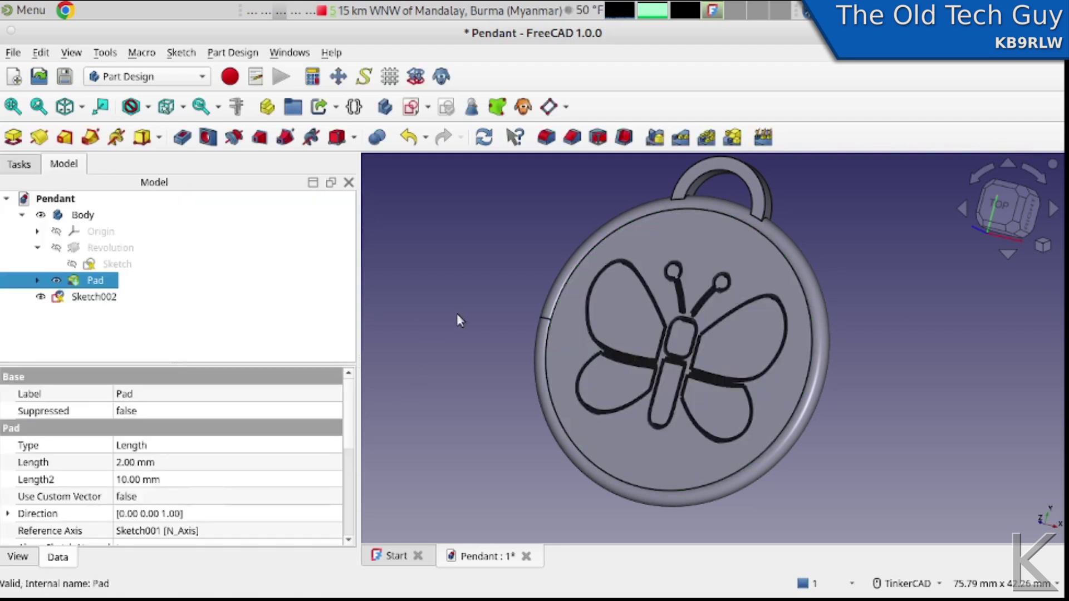
Step: Move Sketch002 into the pendant's Body and expand Body to confirm it sits below Pad
left_click(457, 315)
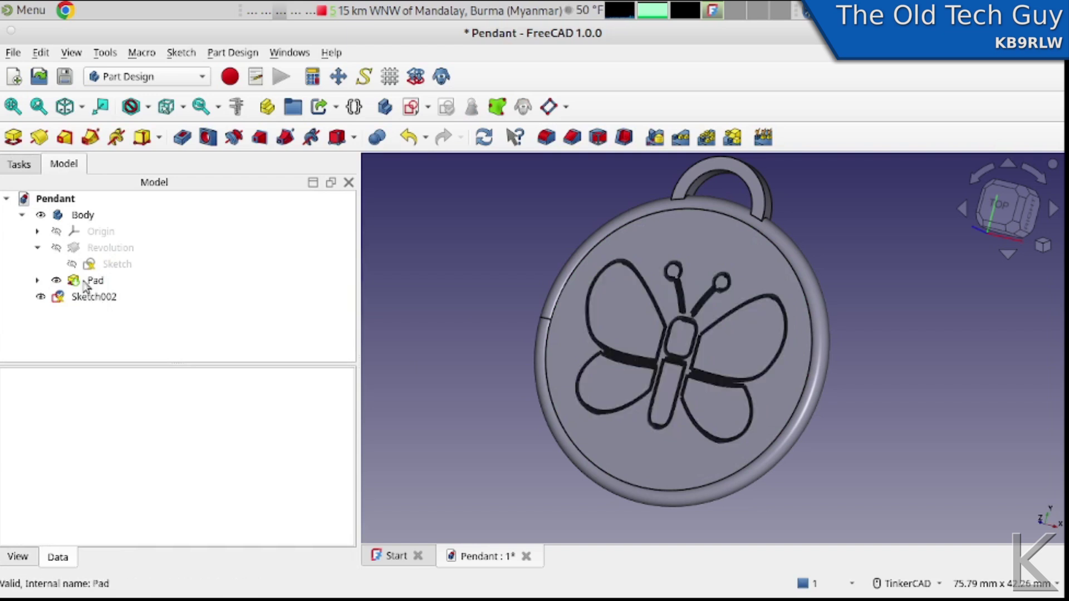
left_click(22, 215)
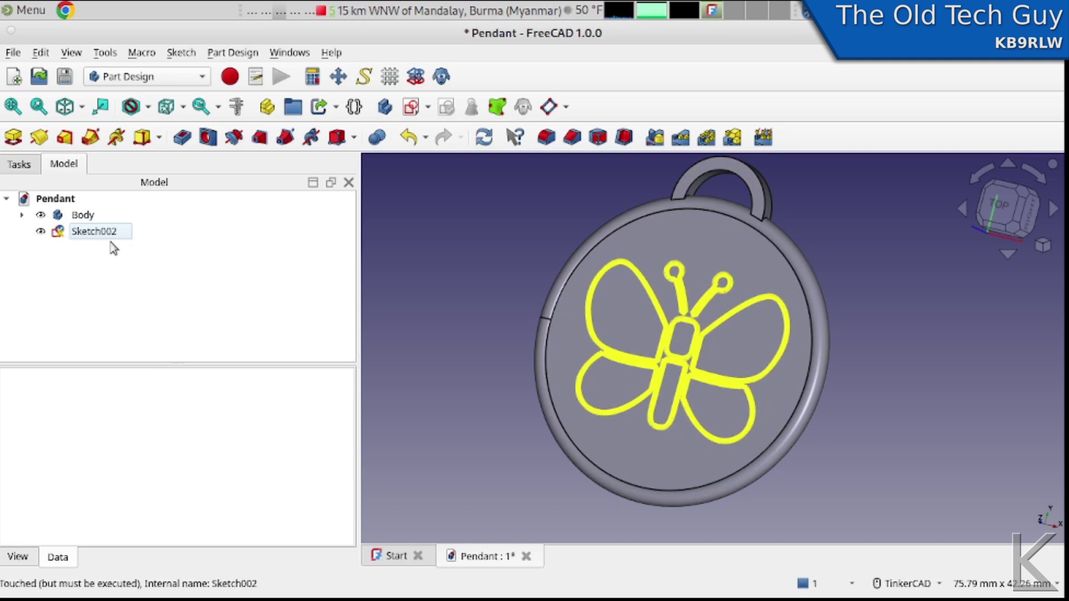
left_click_drag(94, 234, 93, 219)
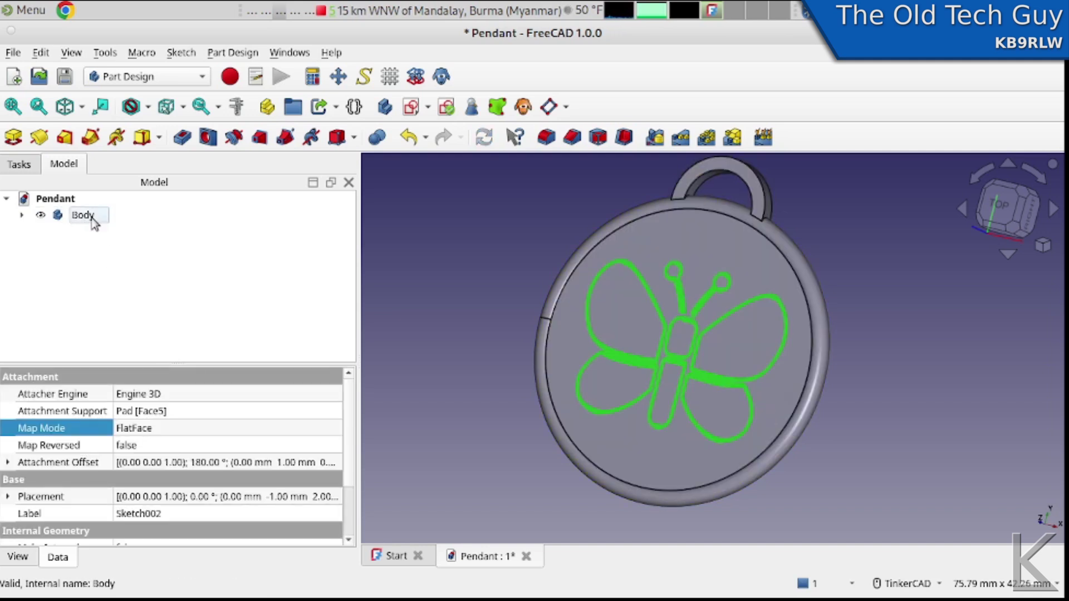
left_click(22, 216)
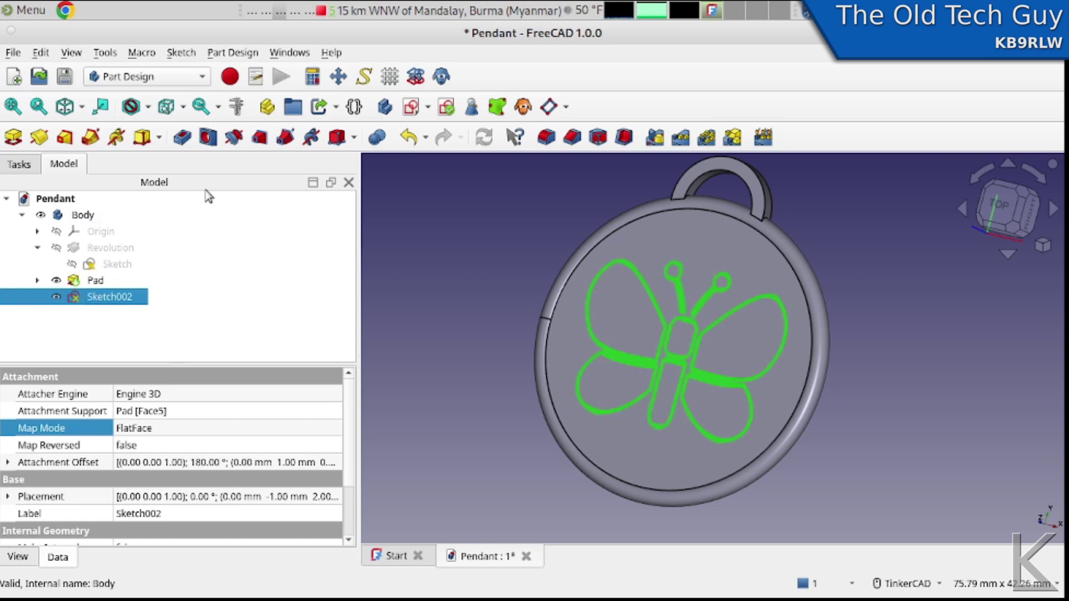
Step: Pad Sketch002 1 mm as Pad001 and orbit to view the raised butterfly
left_click(13, 137)
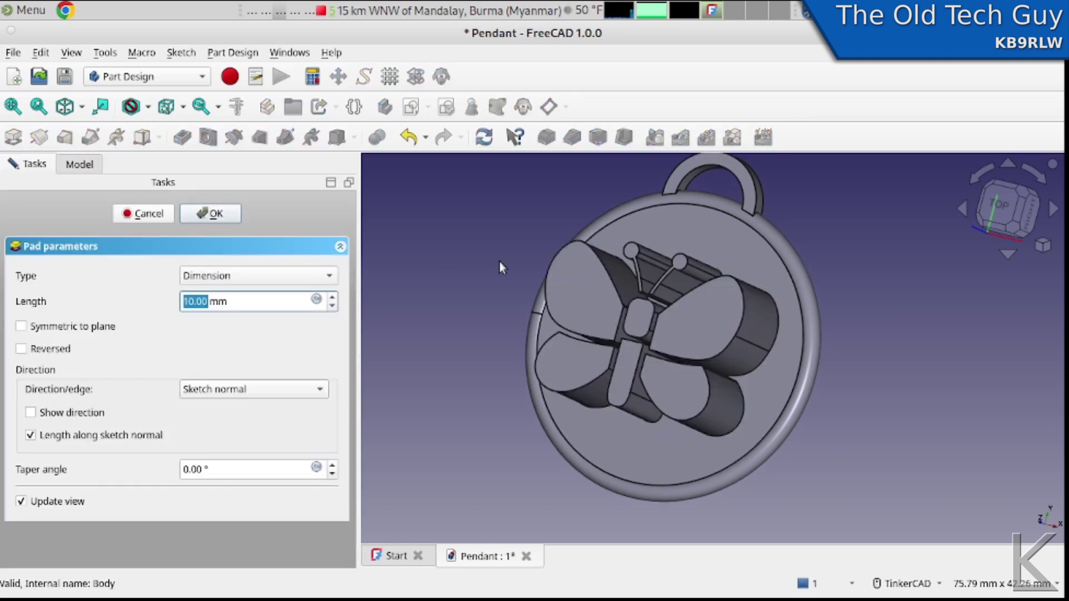
type("1")
left_click(207, 213)
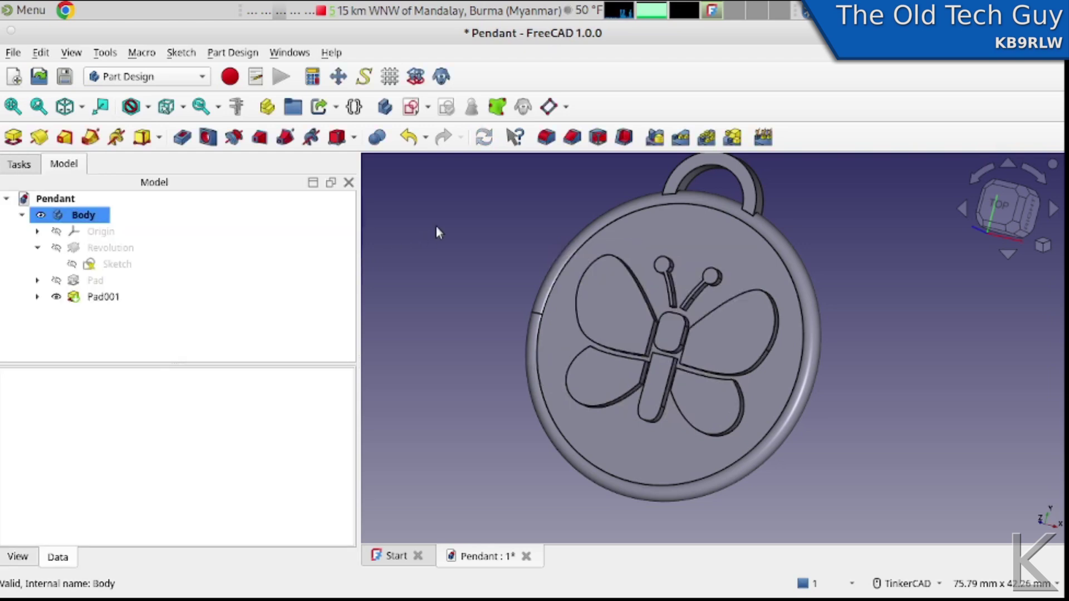
mouse_move(876, 421)
right_mouse_down()
mouse_move(790, 384)
mouse_move(887, 420)
right_mouse_up()
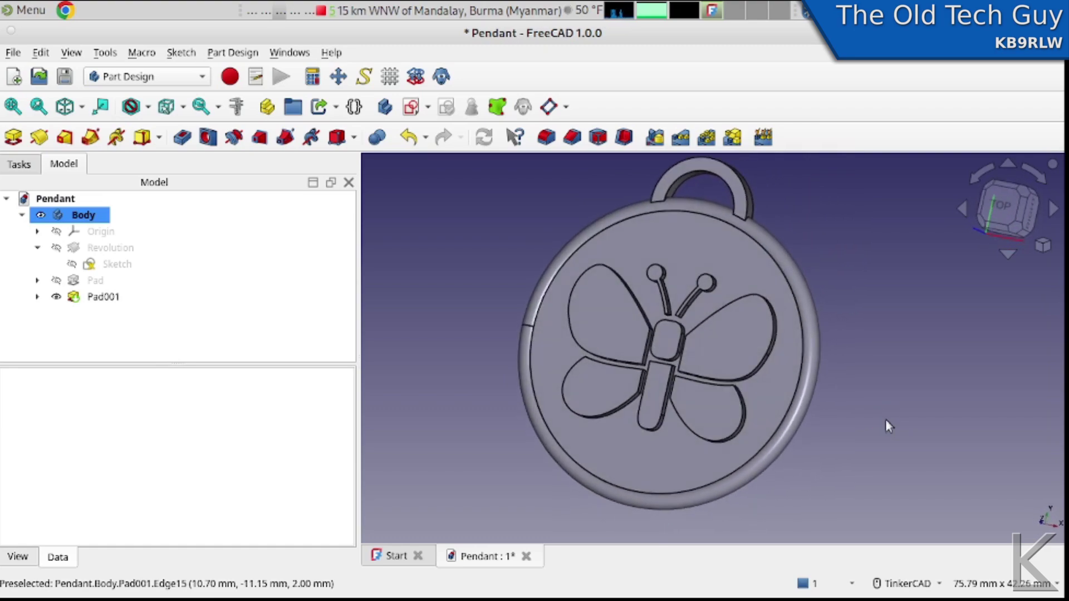